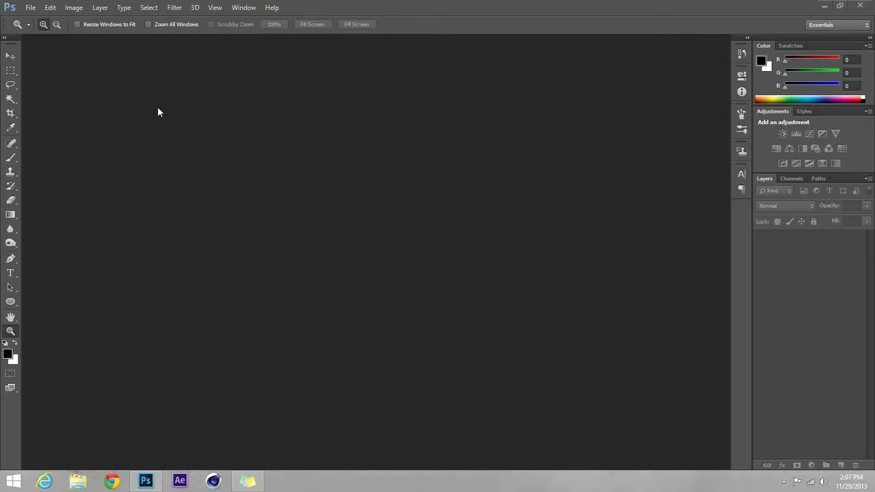
Create a new blank Untitled-1 document with the default settings.
left_click(31, 7)
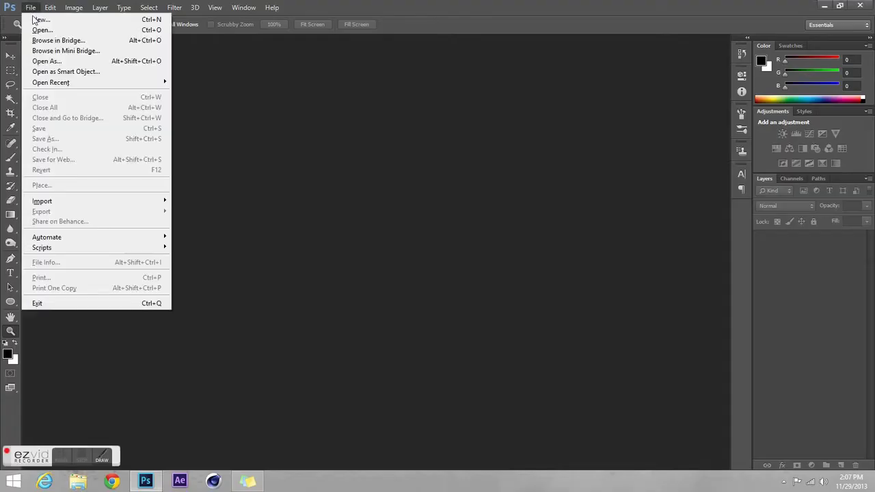
left_click(27, 19)
left_click(527, 119)
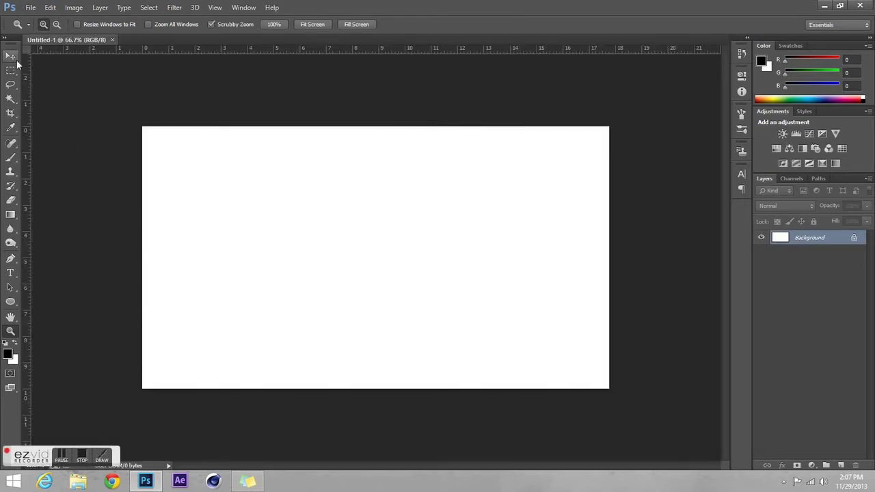
Open JAxPZQs.jpg from the picture pack folder in Pictures.
left_click(31, 8)
left_click(41, 29)
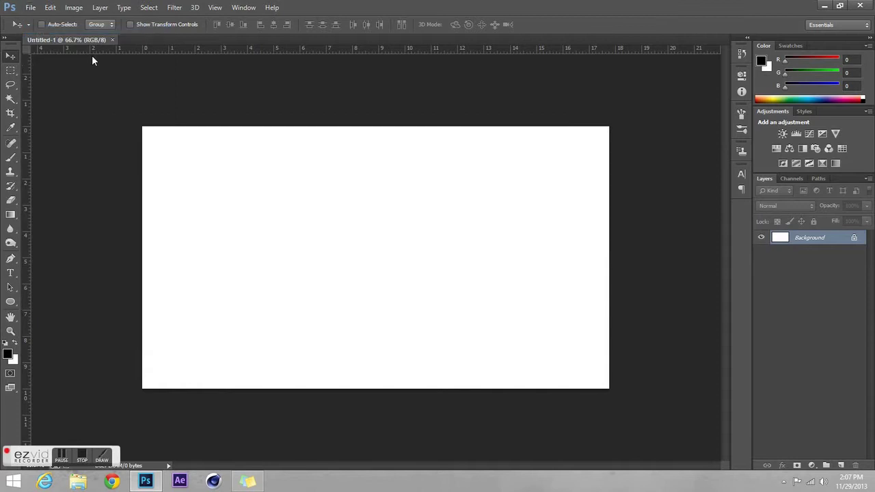
left_click(44, 168)
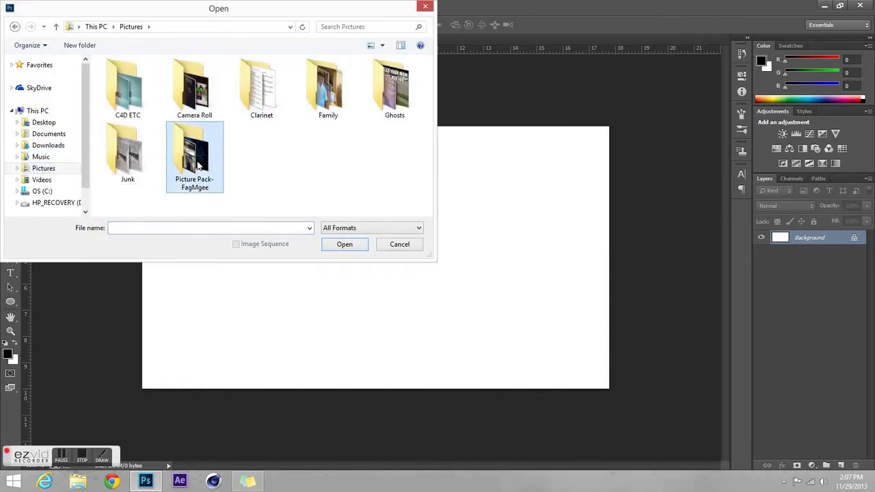
double_click(194, 159)
left_click_drag(430, 76, 433, 115)
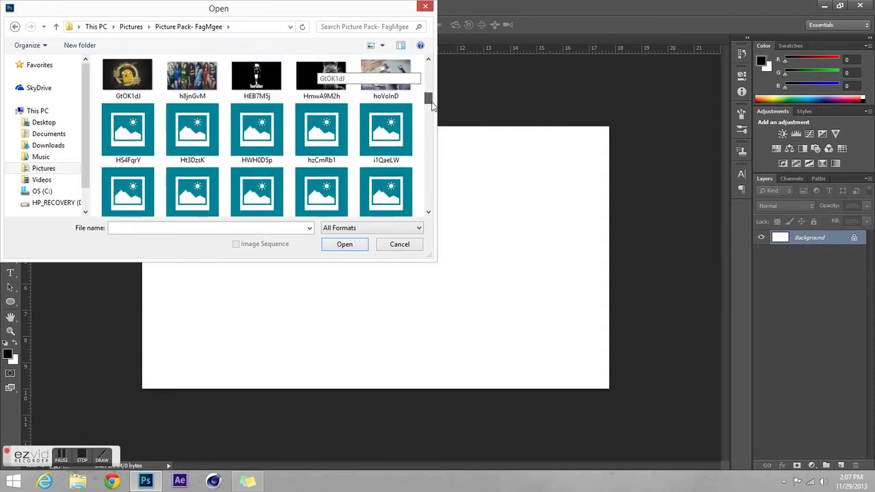
double_click(192, 146)
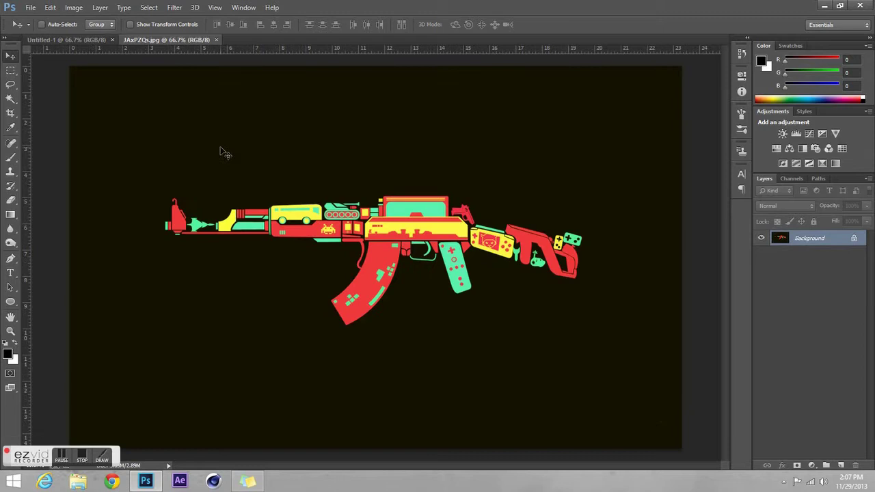
Unlock the Background as Layer 0 and delete the black background with the Magic Wand.
double_click(839, 239)
left_click(528, 153)
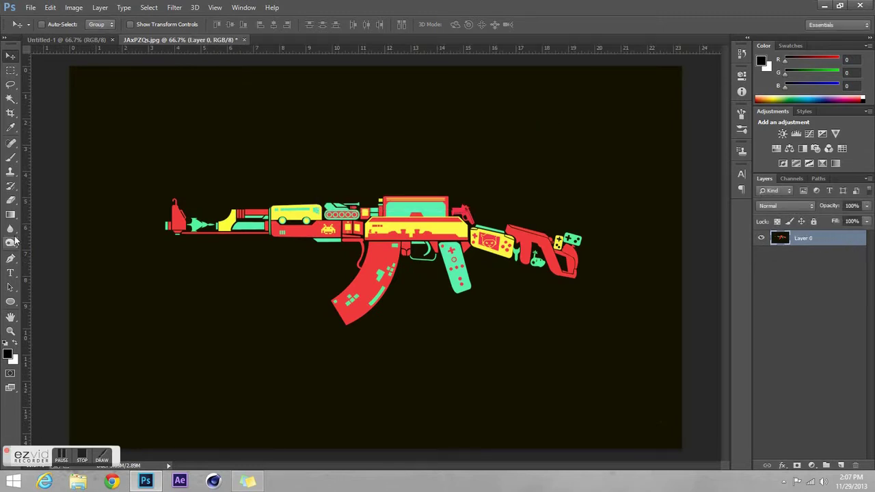
left_click(11, 100)
left_click(196, 143)
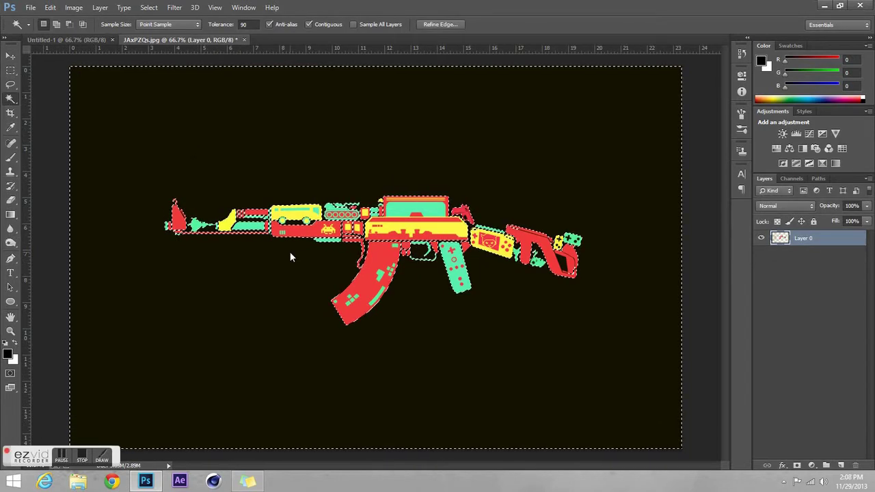
key("Delete")
key("ctrl+d")
Remove leftover dark patches on the stock and gun, then deselect.
left_click(561, 265)
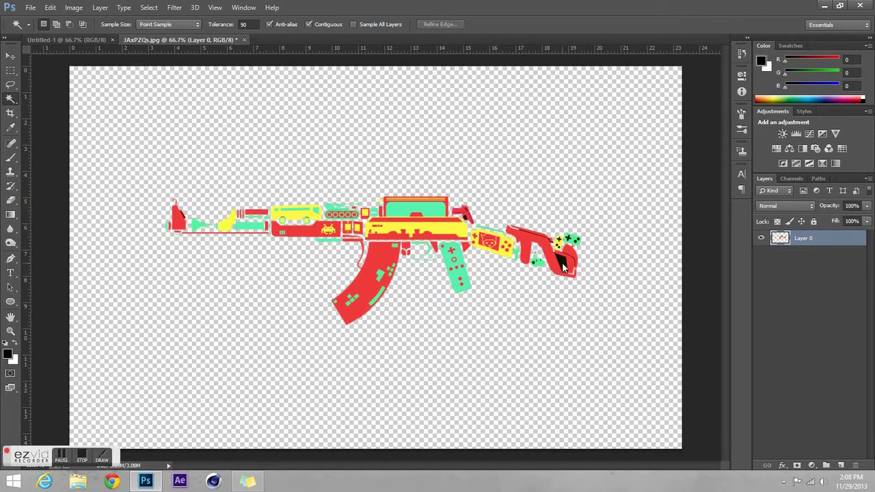
left_click(475, 234)
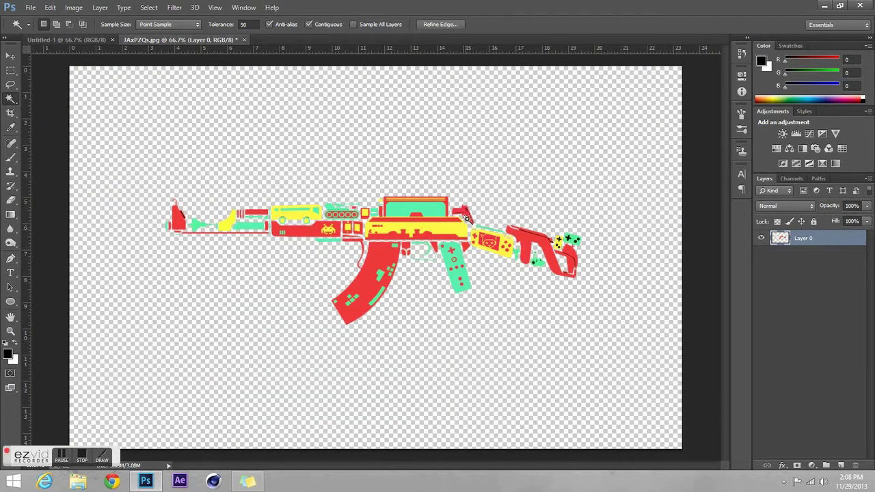
key("ctrl+d")
left_click(11, 56)
Make the gun solid black (Saturation +35, Lightness -100) and copy it into Untitled-1.
key("ctrl+u")
left_click_drag(714, 183, 769, 159)
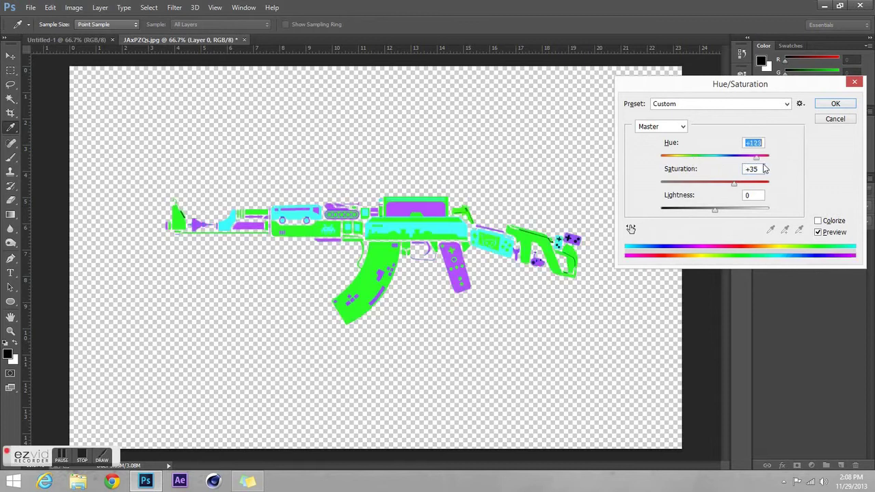
left_click_drag(714, 212, 620, 224)
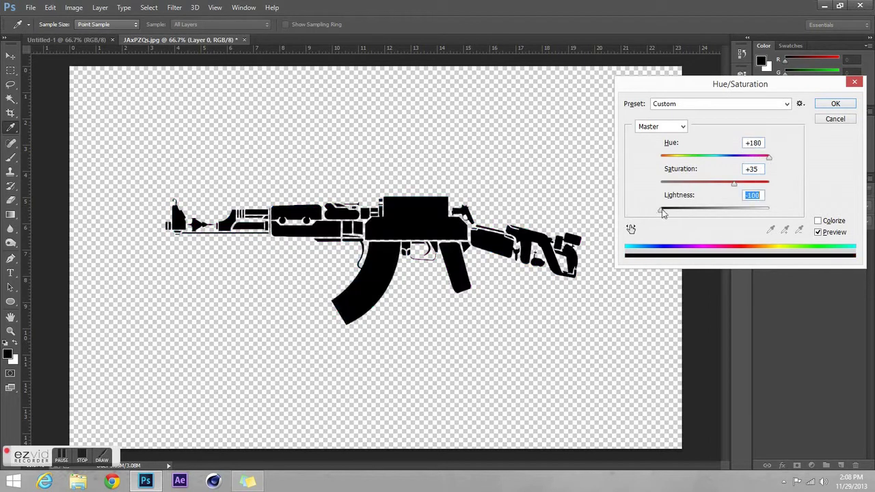
left_click(835, 104)
key("v")
mouse_move(273, 162)
left_mouse_down()
mouse_move(127, 39)
mouse_move(105, 38)
mouse_move(420, 245)
left_mouse_up()
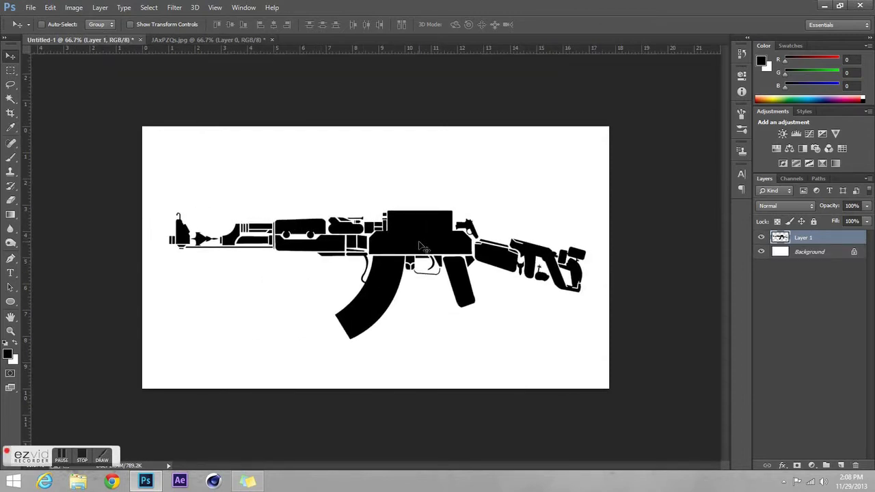
Scale the black gun to about 96% and recentre it on the white canvas.
key("ctrl+t")
left_click_drag(585, 340, 570, 334)
left_click_drag(489, 289, 512, 278)
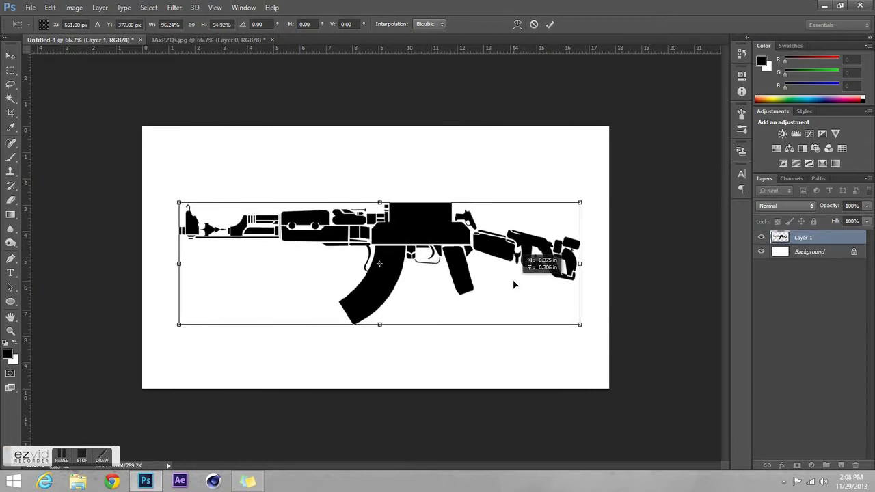
left_click(549, 24)
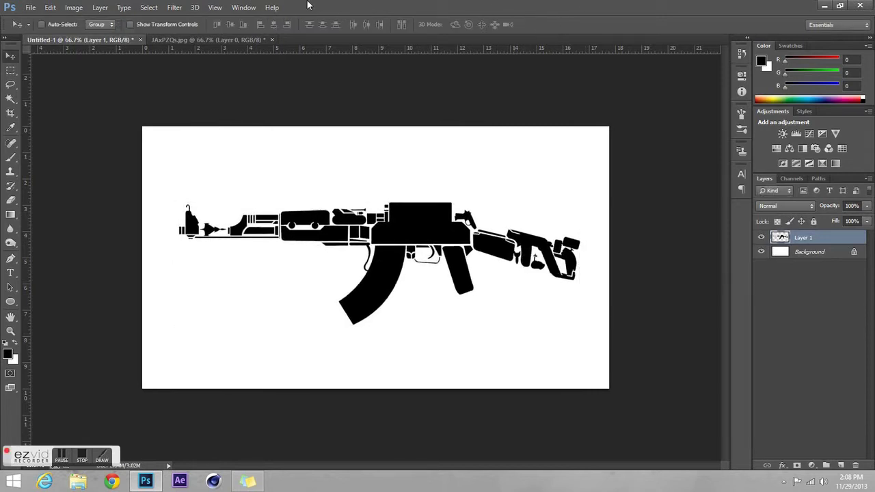
Open RUBYDZN GFX PACK.psd from the Downloads folder.
left_click(31, 7)
left_click(29, 27)
left_click(38, 133)
left_click(48, 145)
left_click_drag(427, 112, 419, 196)
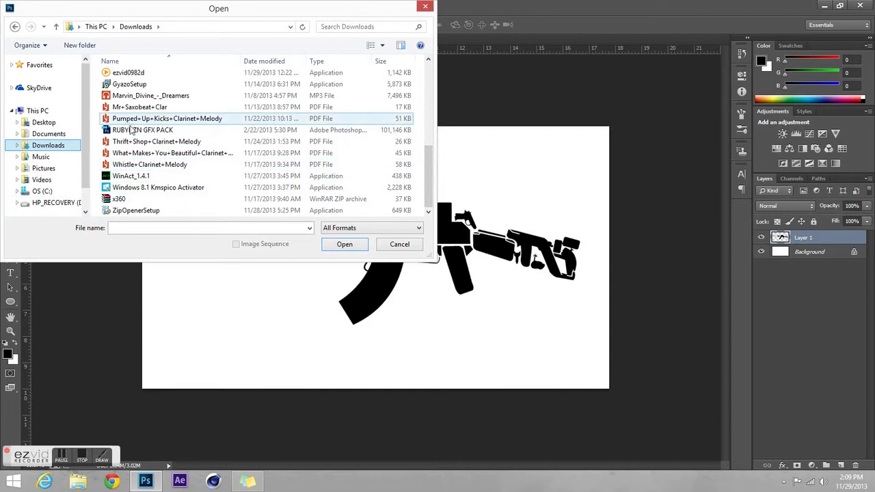
double_click(129, 129)
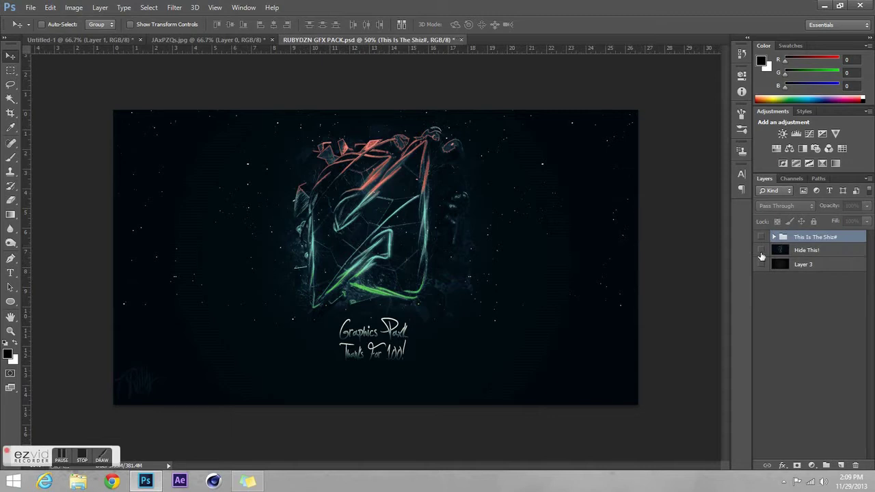
Hide the 'Hide This!' layer, expand Grunges, and preview Grudge 16 and Grudge 15.
left_click(761, 250)
left_click(774, 237)
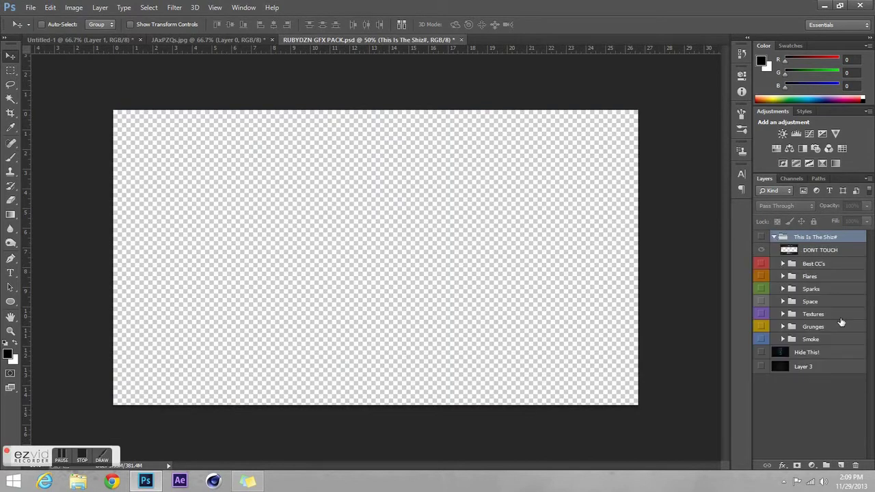
left_click(782, 327)
scroll(806, 341, "down", 4)
scroll(807, 342, "down", 1)
left_click(761, 417)
left_click(762, 417)
left_click(761, 402)
left_click(761, 402)
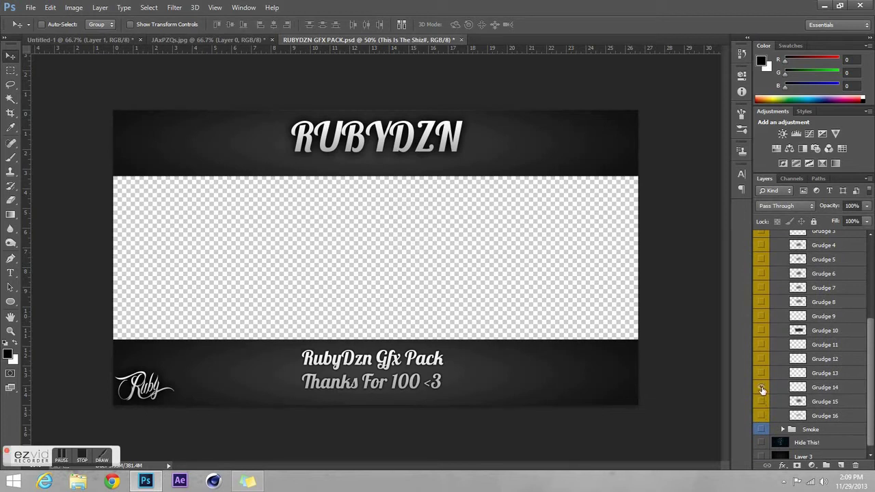
Preview Grudge 10 and Grudge 4, then collapse the Grunges group.
scroll(778, 423, "up", 1)
left_click(761, 321)
left_click(761, 322)
left_click(762, 349)
left_click(762, 349)
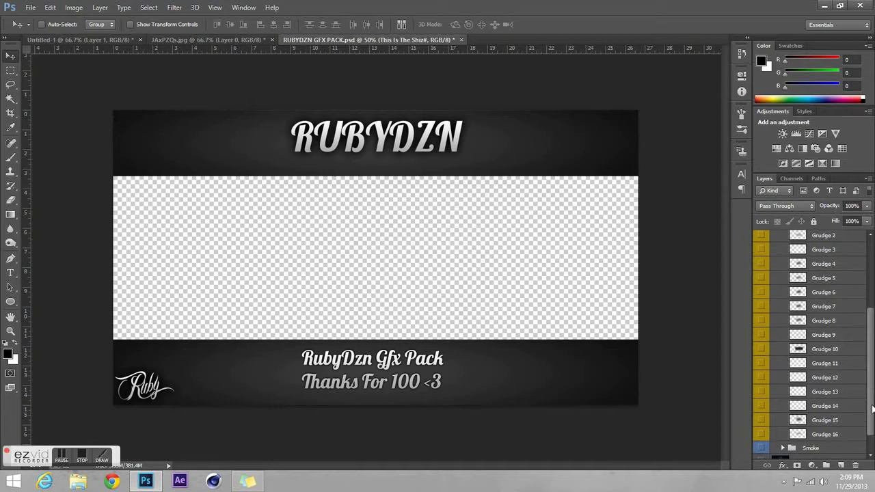
scroll(762, 349, "up", 2)
left_click(761, 315)
left_click(761, 315)
scroll(804, 318, "up", 3)
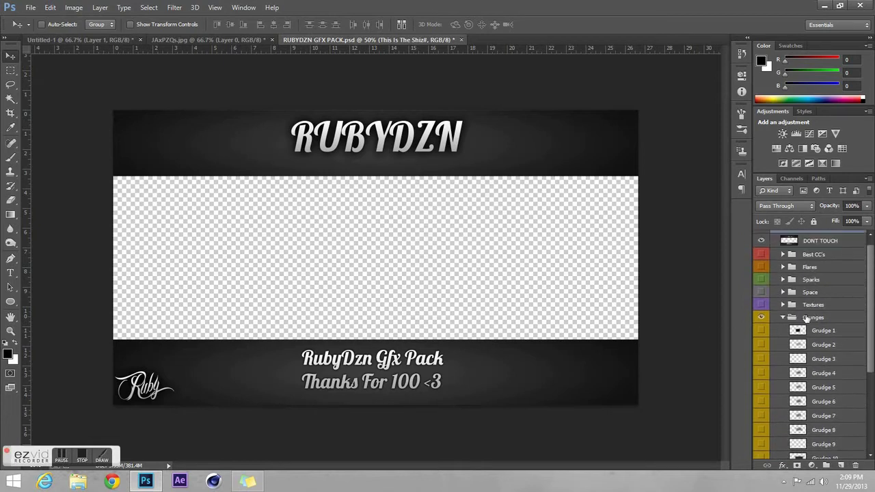
left_click(782, 318)
Expand the Textures group and show P3rfect texture 18 on the canvas.
left_click(782, 315)
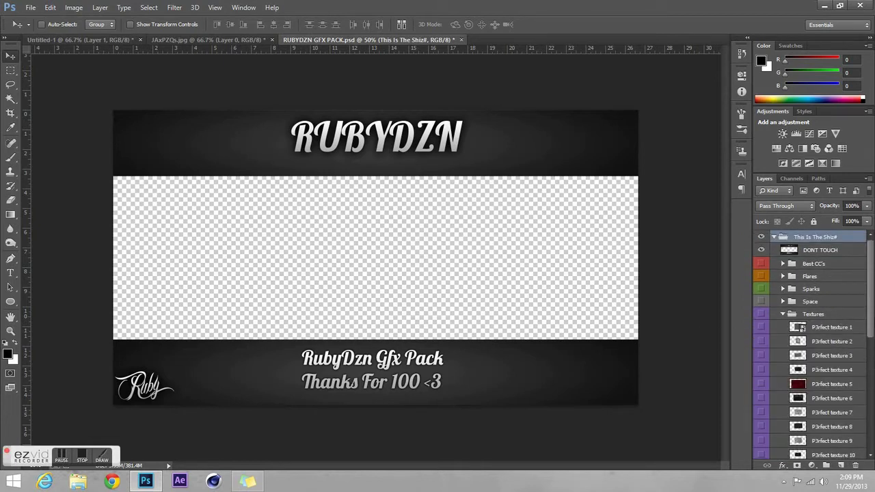
left_click_drag(869, 300, 871, 425)
left_click(761, 353)
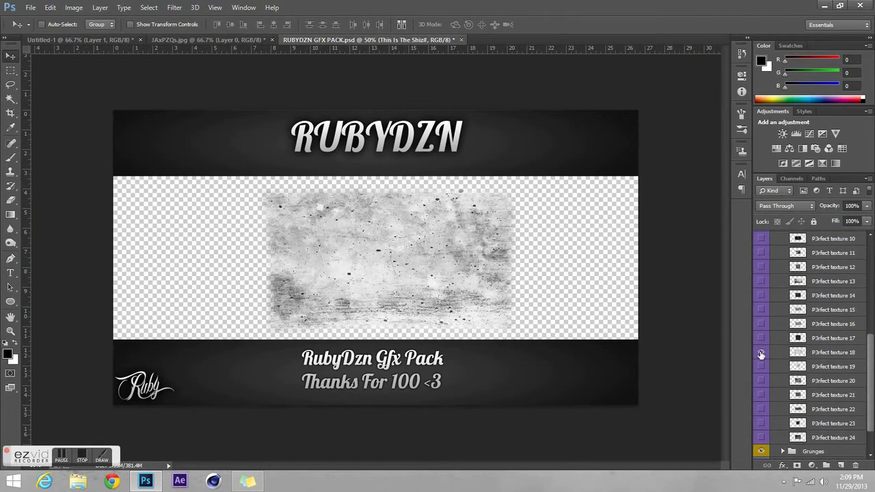
mouse_move(472, 283)
left_mouse_down()
mouse_move(371, 241)
mouse_move(448, 282)
left_mouse_up()
scroll(852, 331, "up", 5)
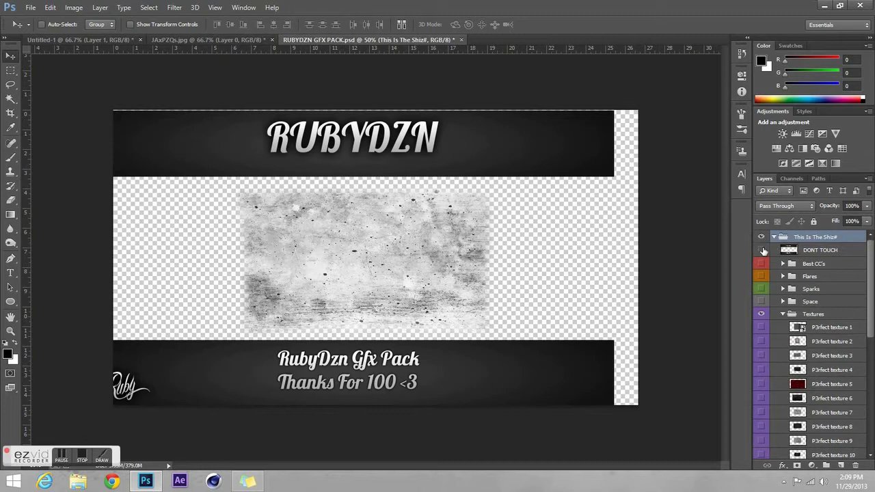
Hide the DONT TOUCH banner and copy P3rfect texture 18 into the gun document.
left_click(761, 250)
scroll(820, 328, "down", 3)
scroll(819, 328, "down", 2)
left_click(831, 368)
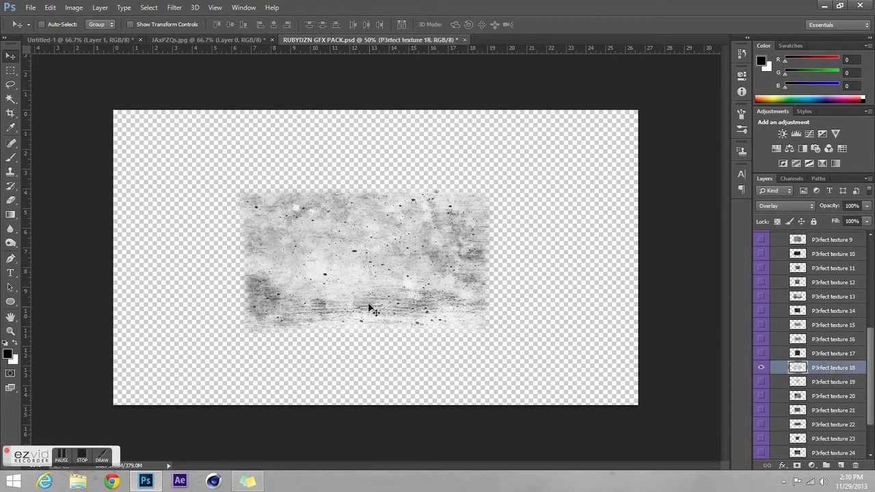
left_click_drag(369, 309, 328, 276)
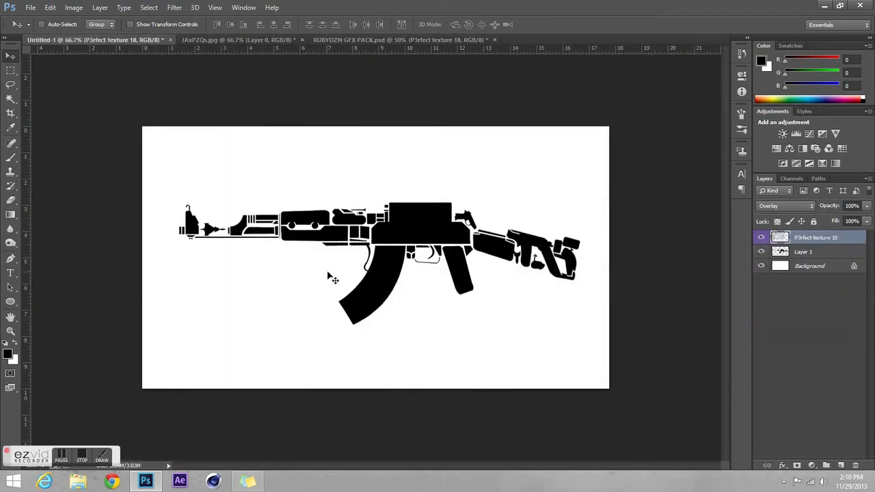
Set the texture to Normal, unlock Background as Layer 0, and place the texture below the rifle.
left_click(795, 209)
left_click(778, 6)
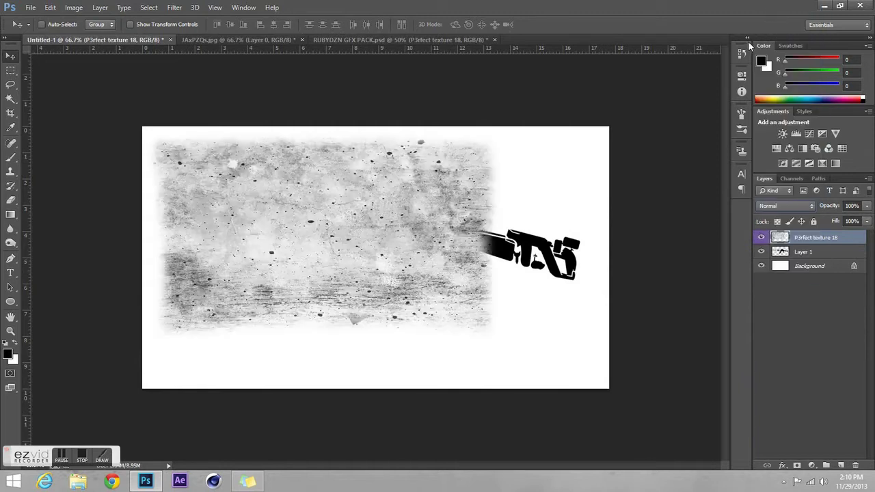
left_click_drag(403, 262, 457, 282)
double_click(810, 266)
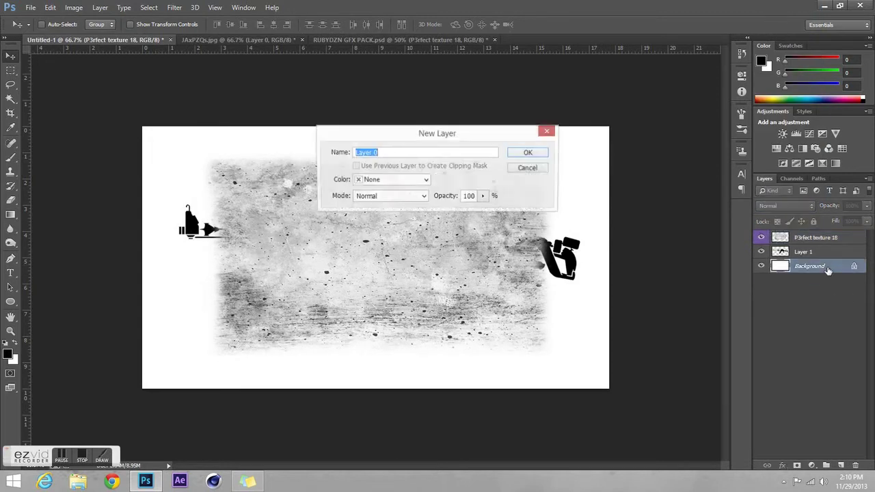
left_click(514, 154)
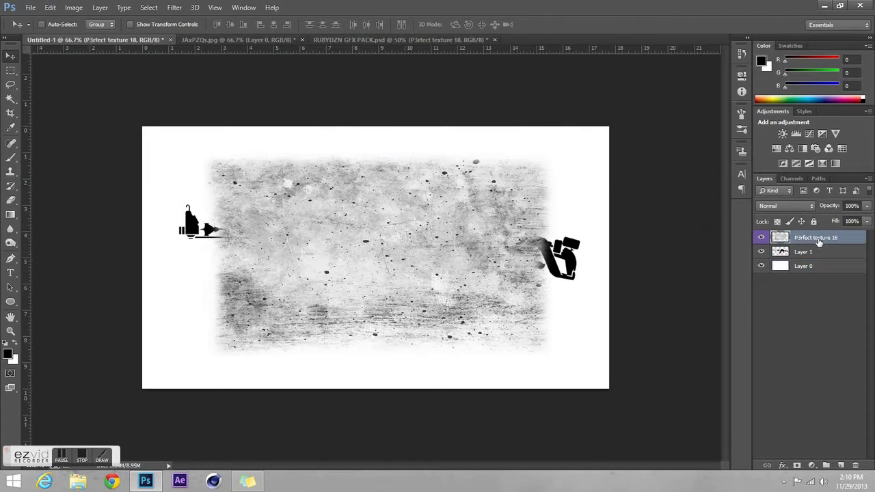
left_click_drag(816, 239, 815, 259)
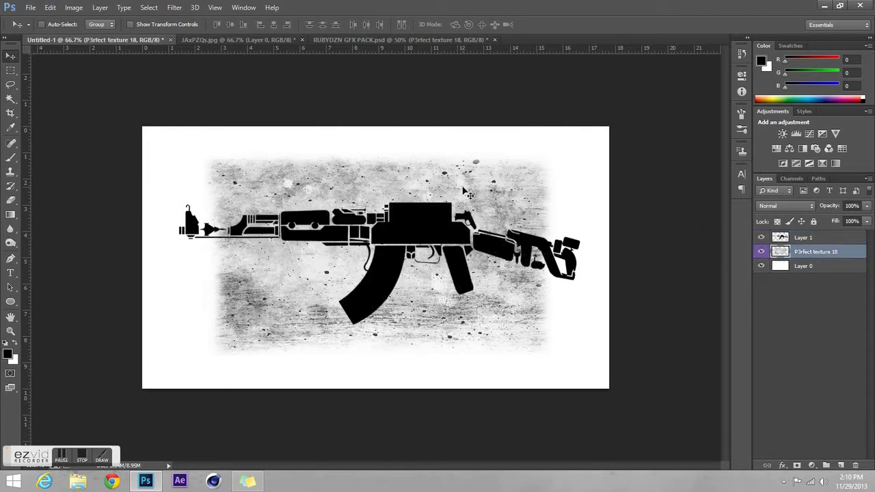
Scale the concrete texture about 142% so it fills the whole canvas.
key("ctrl+t")
left_click_drag(555, 355, 624, 395)
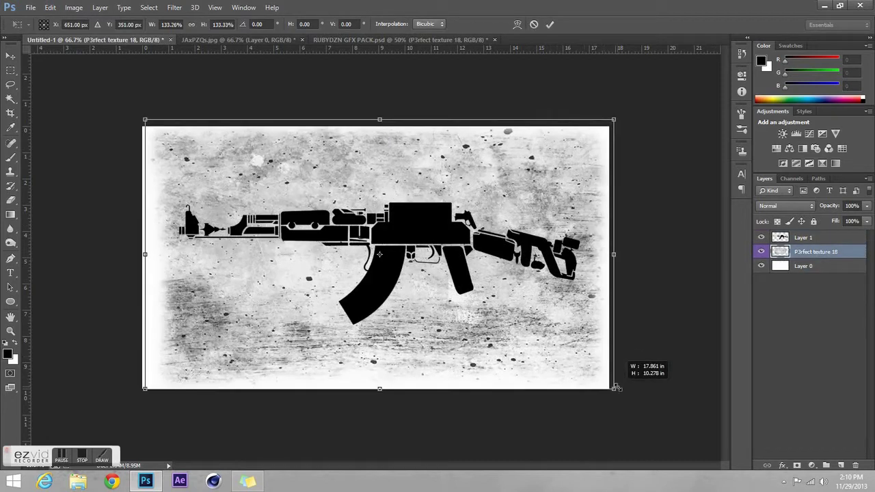
left_click_drag(473, 332, 473, 335)
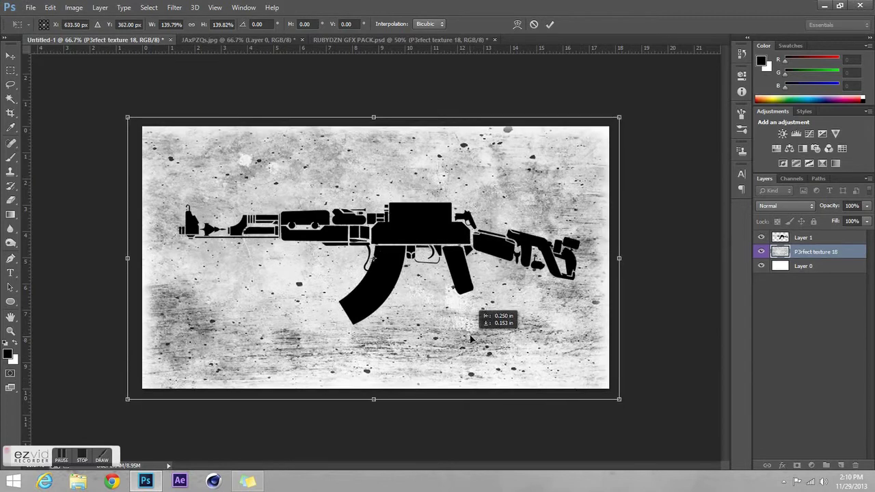
left_click_drag(131, 399, 127, 402)
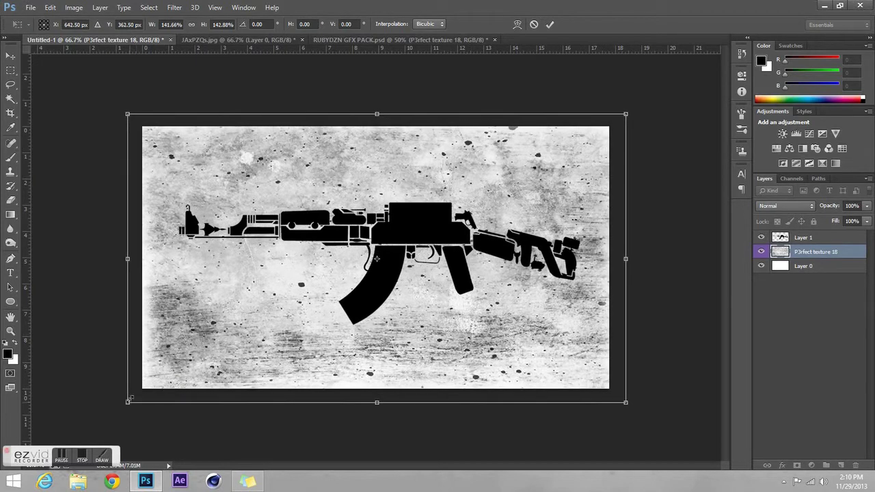
left_click(550, 25)
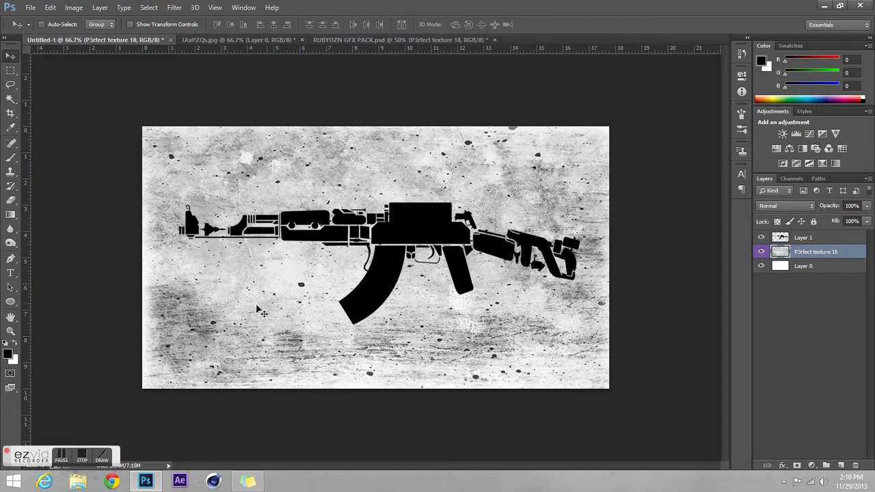
left_click(815, 239)
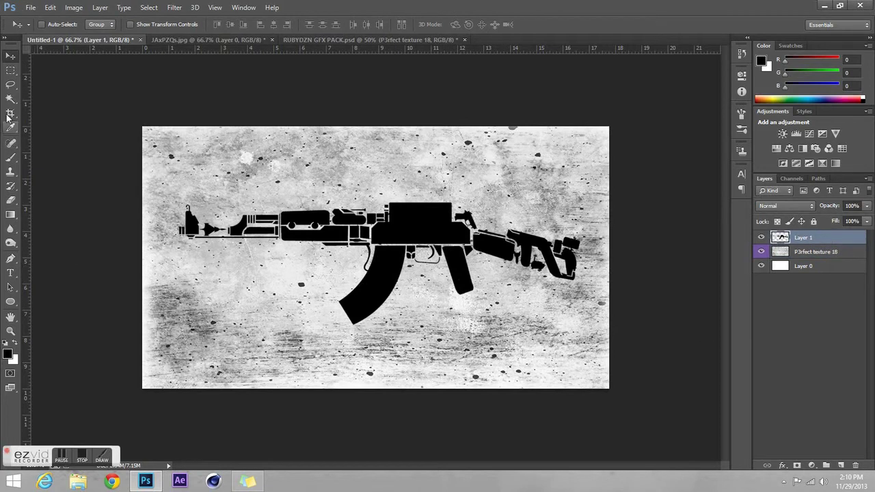
Soften the rifle's edges with a size 66, 50%-strength Blur brush.
left_click(11, 228)
left_click(48, 24)
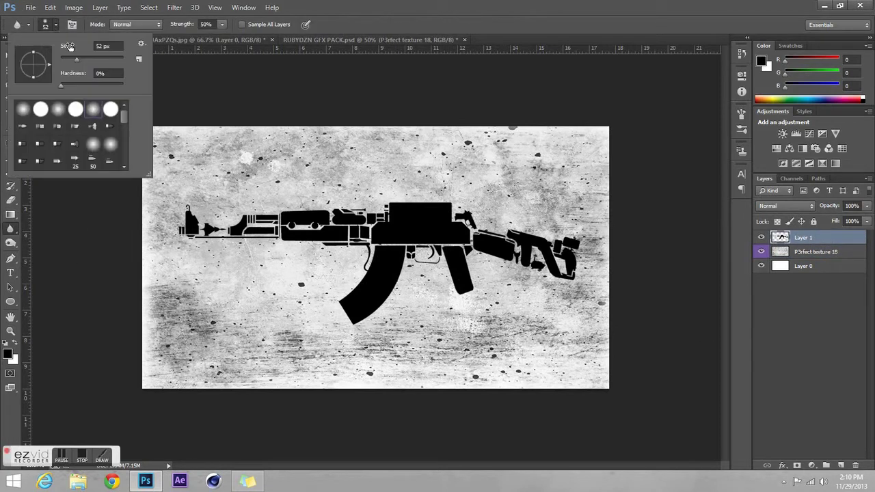
left_click(292, 226)
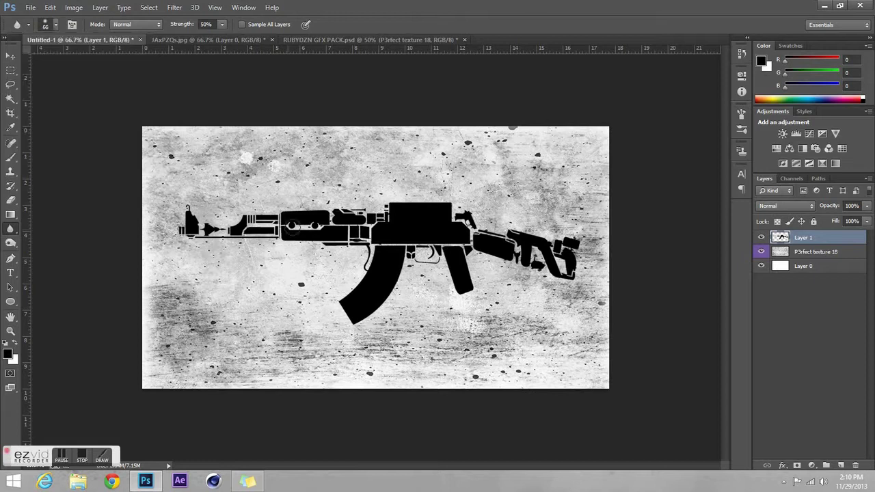
mouse_move(236, 222)
left_mouse_down()
mouse_move(277, 218)
mouse_move(234, 226)
left_mouse_up()
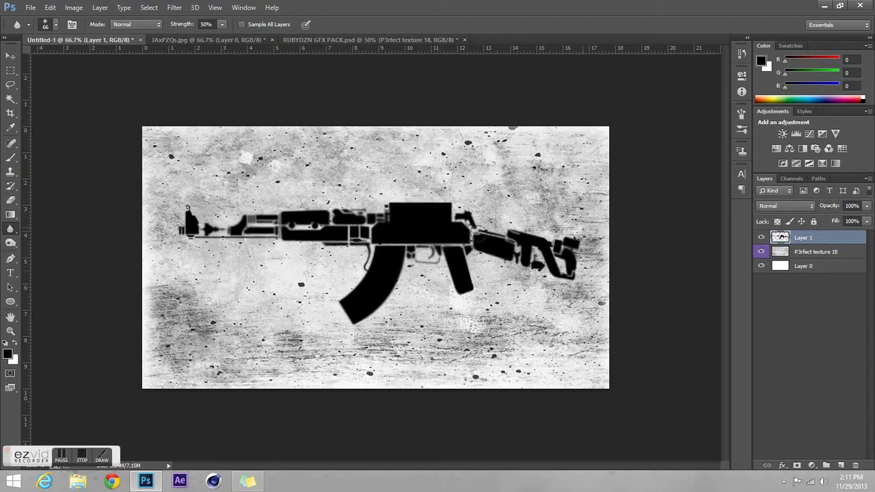
Close JAxPZQs.jpg without saving changes.
left_click(793, 278)
left_click(300, 42)
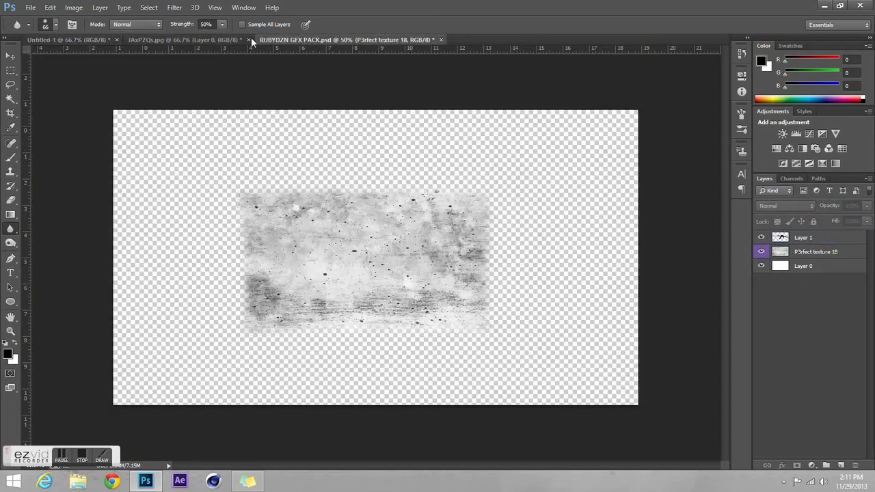
left_click(250, 38)
key("ctrl+w")
left_click(428, 185)
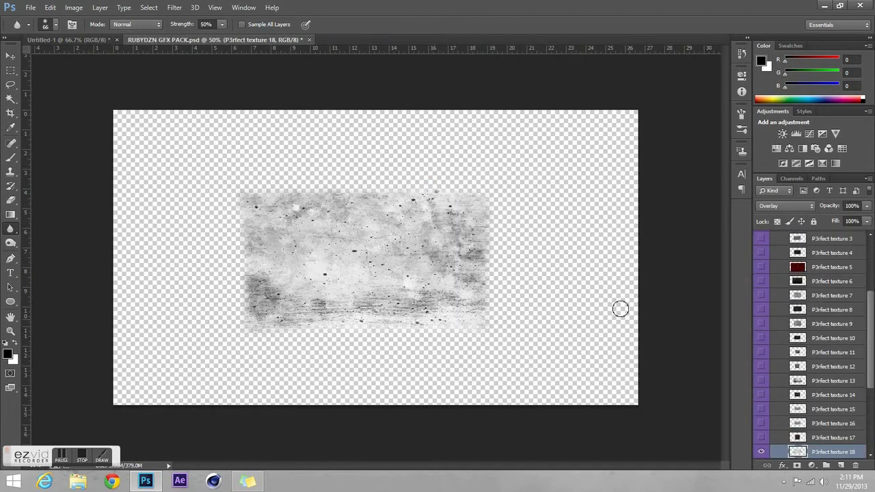
Hide P3rfect texture 18, expand the Smoke group, and preview several smoke layers.
left_click(761, 451)
scroll(779, 410, "down", 5)
left_click(783, 425)
scroll(872, 427, "down", 3)
scroll(872, 427, "down", 4)
left_click(760, 424)
left_click(761, 424)
left_click(761, 408)
left_click(762, 406)
left_click(760, 396)
left_click(760, 396)
left_click(761, 380)
left_click(760, 377)
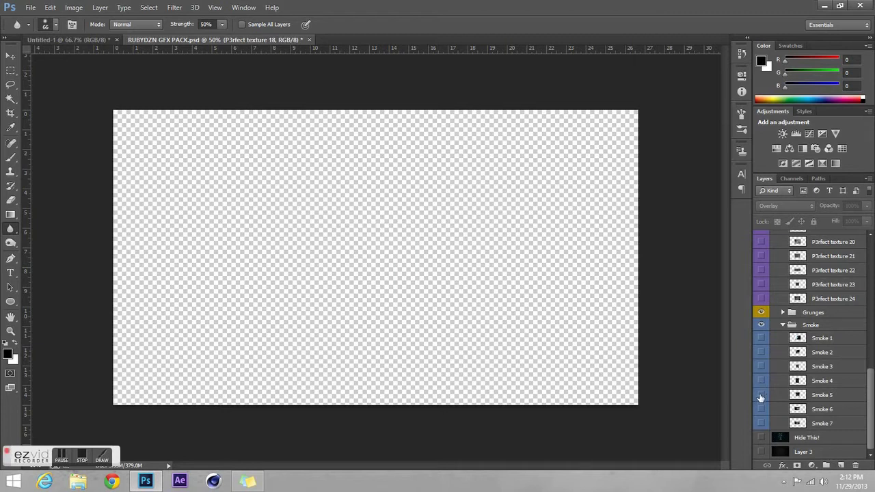
Compare Smoke 1, Smoke 7 and Smoke 6, then keep and select Smoke 6.
left_click(761, 367)
left_click(761, 366)
left_click(760, 352)
left_click(761, 351)
left_click(760, 338)
left_click(760, 338)
left_click(761, 423)
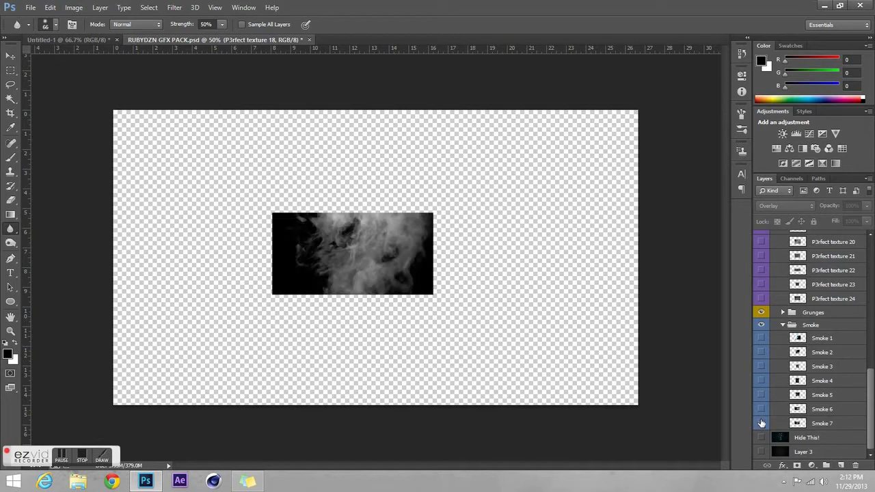
left_click(761, 424)
left_click(762, 410)
left_click(763, 409)
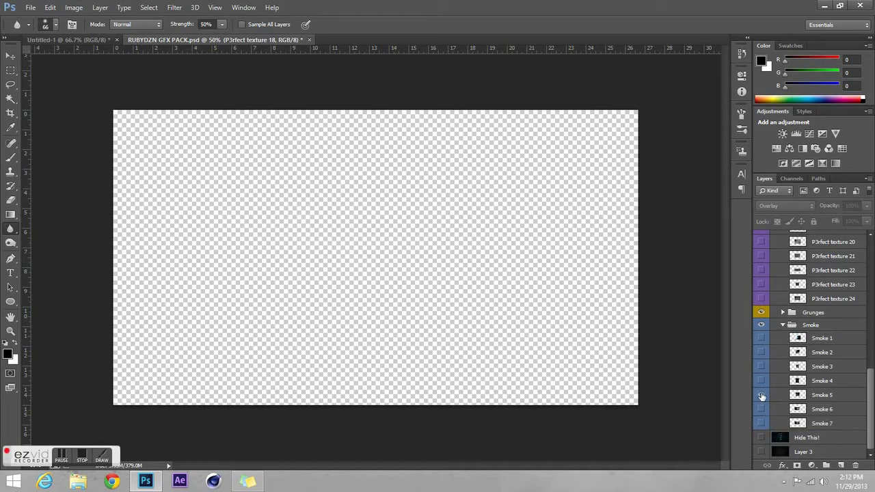
left_click(762, 410)
left_click(777, 415)
left_click(823, 5)
Copy Smoke 6 into Untitled-1 and stretch it across the whole canvas.
left_click(146, 481)
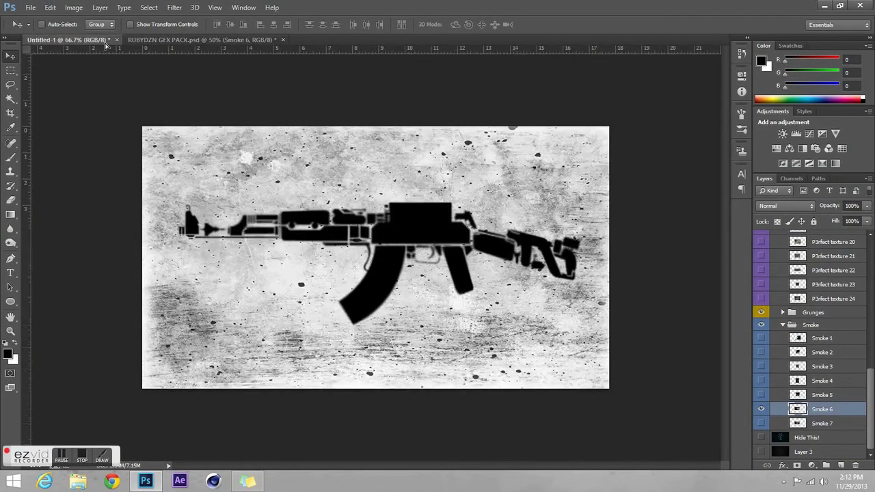
left_click_drag(317, 266, 349, 273)
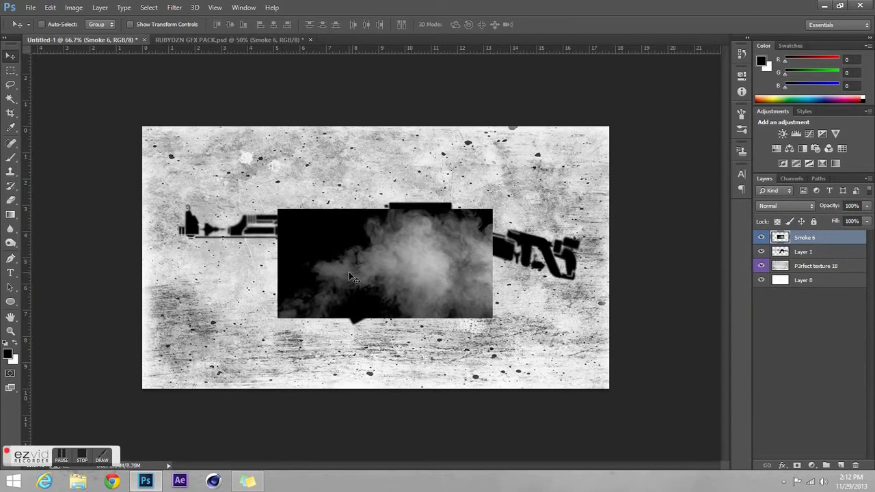
key("ctrl+t")
left_click_drag(492, 317, 608, 388)
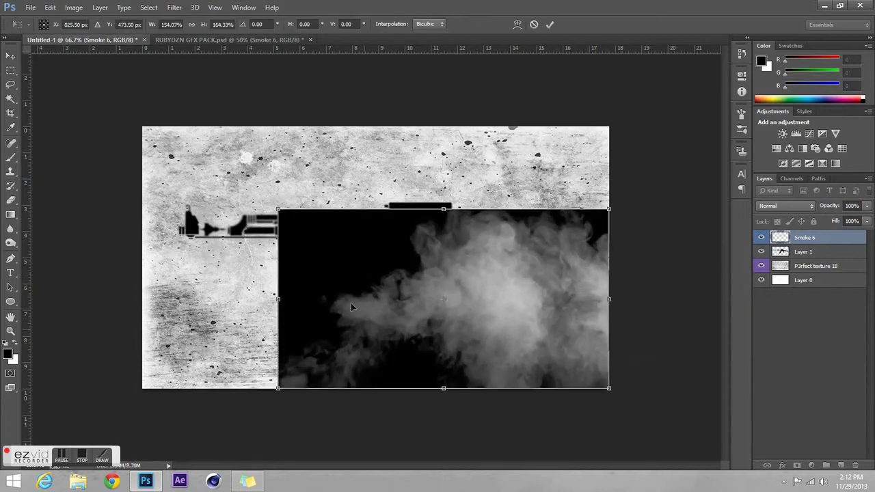
left_click_drag(277, 208, 142, 126)
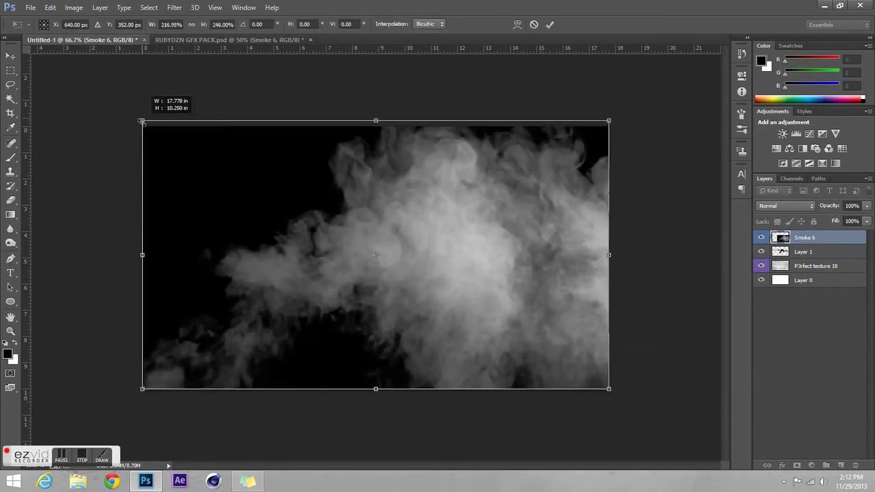
left_click(550, 24)
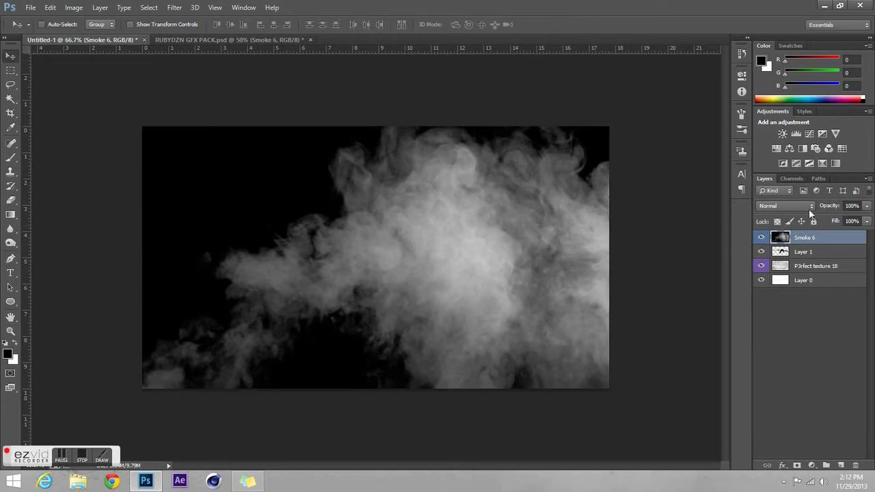
Try Overlay blending on the smoke, then return it to Normal.
left_click(785, 205)
left_click(785, 139)
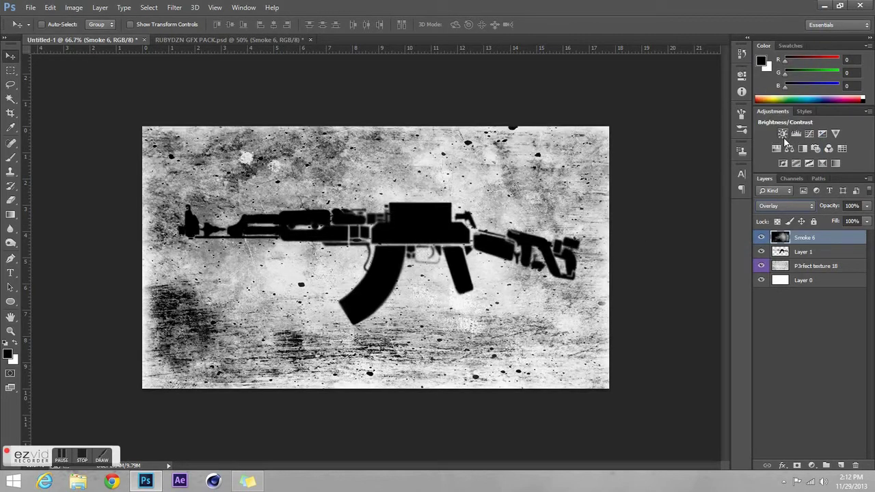
left_click(775, 207)
left_click(772, 5)
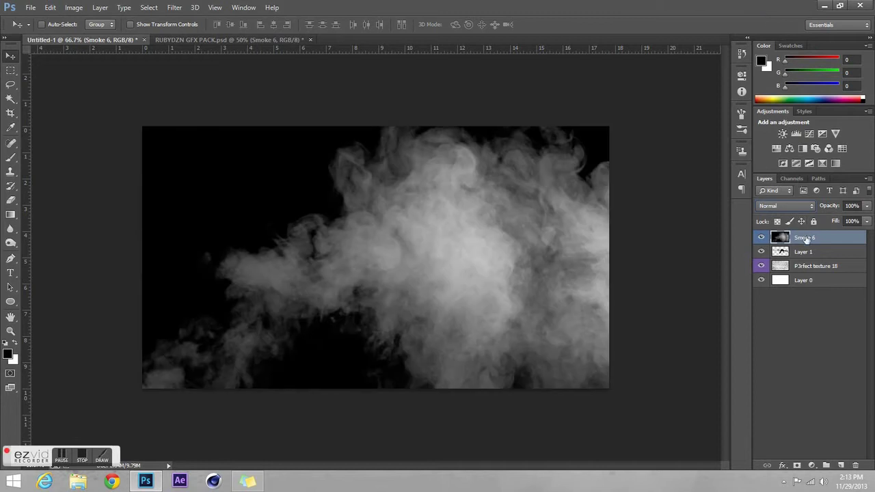
Lower the smoke layer to about 41% opacity and 84% fill.
left_click(866, 205)
left_click_drag(865, 220, 829, 225)
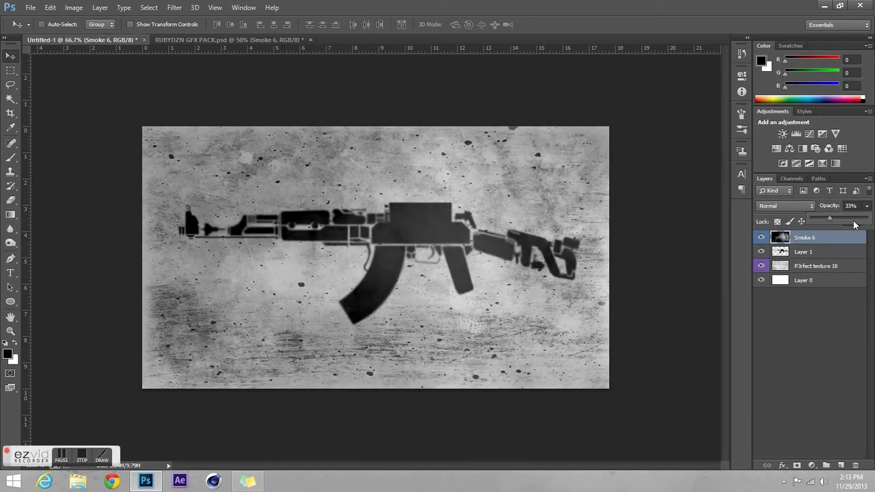
left_click(852, 234)
left_click(828, 239)
left_click(867, 221)
left_click_drag(859, 239, 870, 246)
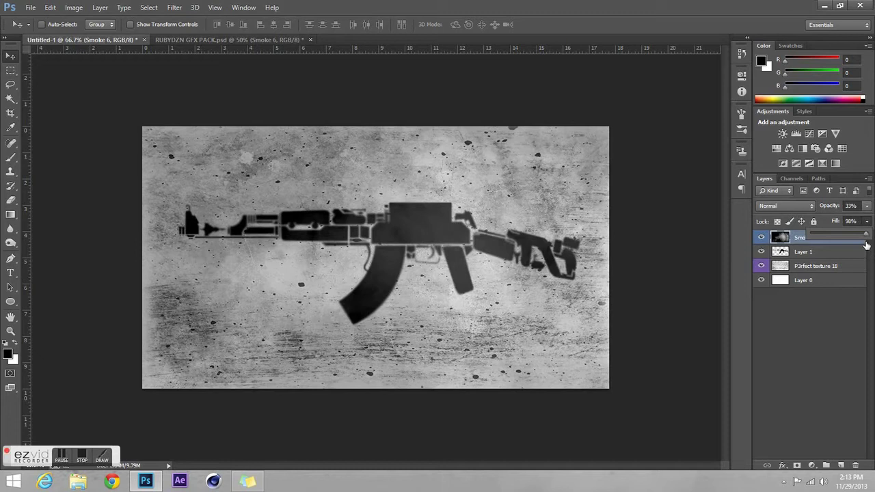
left_click(866, 245)
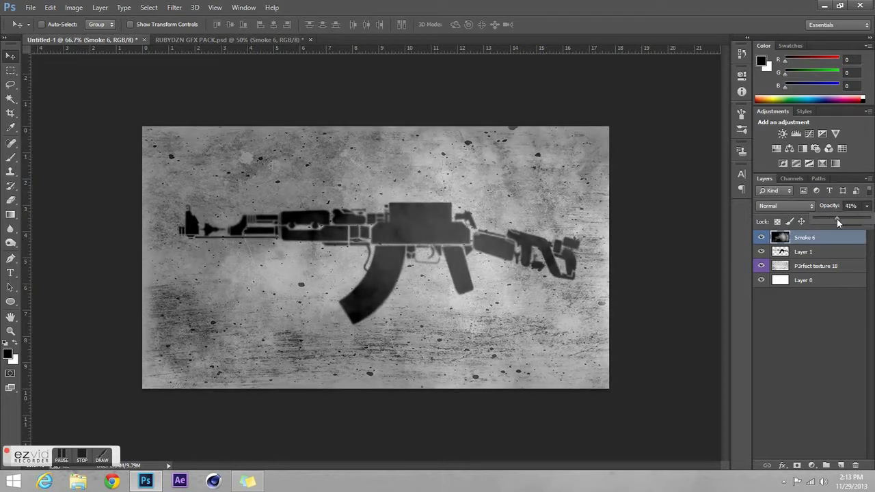
left_click(851, 312)
left_click(828, 237)
left_click(866, 220)
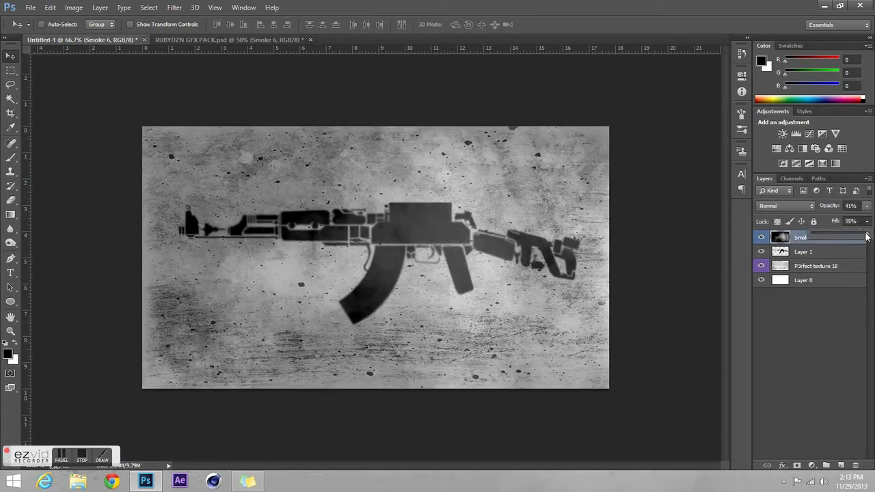
left_click_drag(865, 235, 859, 237)
left_click(821, 342)
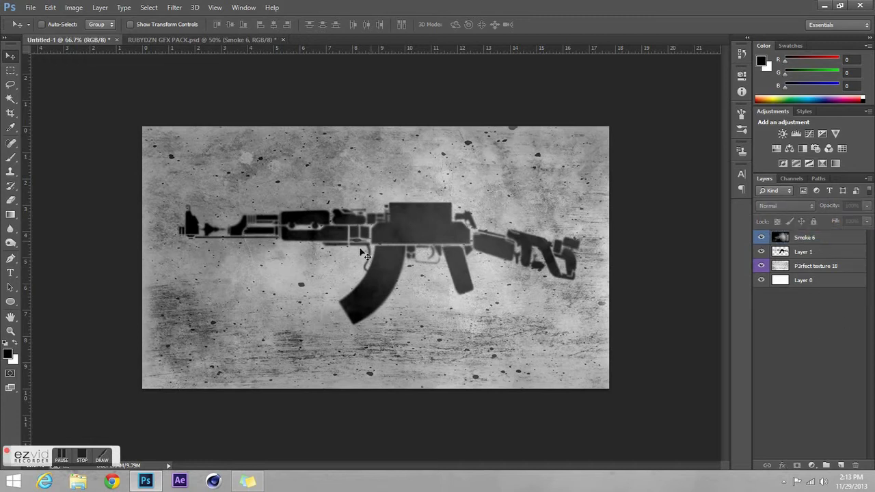
Delete the old Ellipse 1 layer and draw a new small black dot.
left_click(10, 302)
left_click_drag(226, 271, 237, 281)
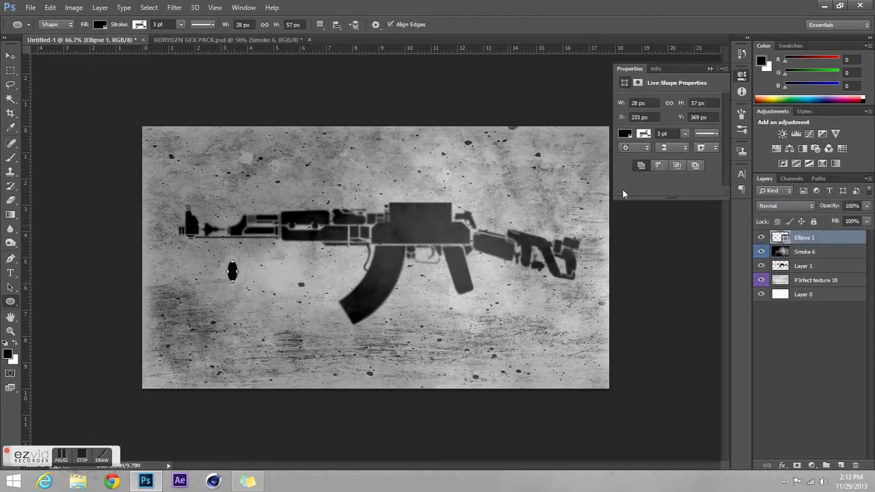
left_click(809, 237)
key("Delete")
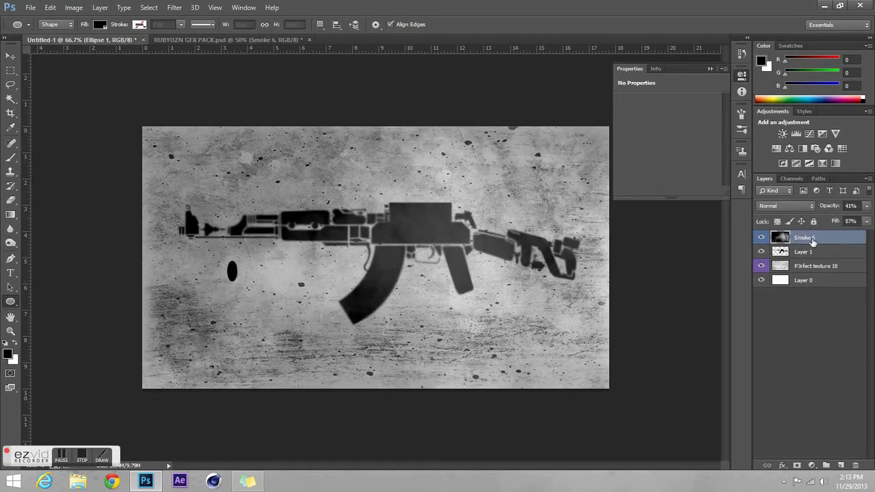
left_click_drag(227, 283, 236, 280)
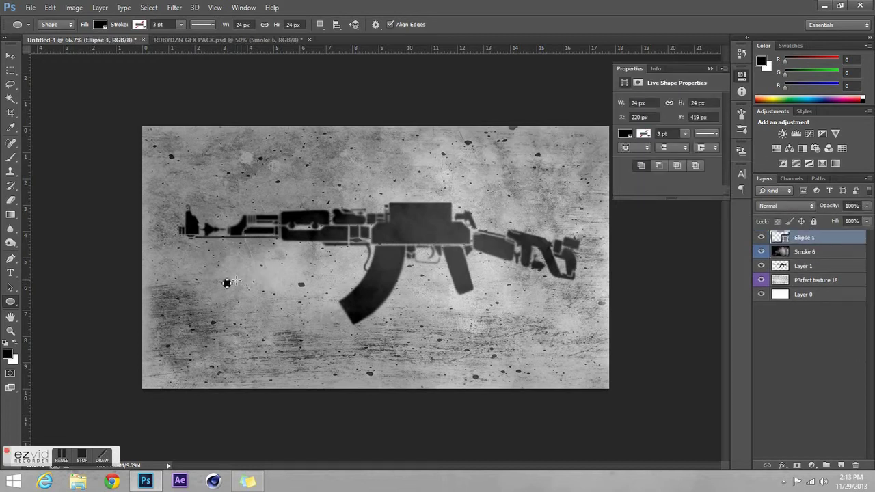
left_click(710, 68)
Move the 24 px dot's layer below Smoke 6 and position it beside the magazine.
left_click_drag(818, 238, 820, 257)
mouse_move(226, 283)
left_mouse_down()
mouse_move(360, 326)
mouse_move(359, 335)
mouse_move(457, 301)
left_mouse_up()
key("ctrl+t")
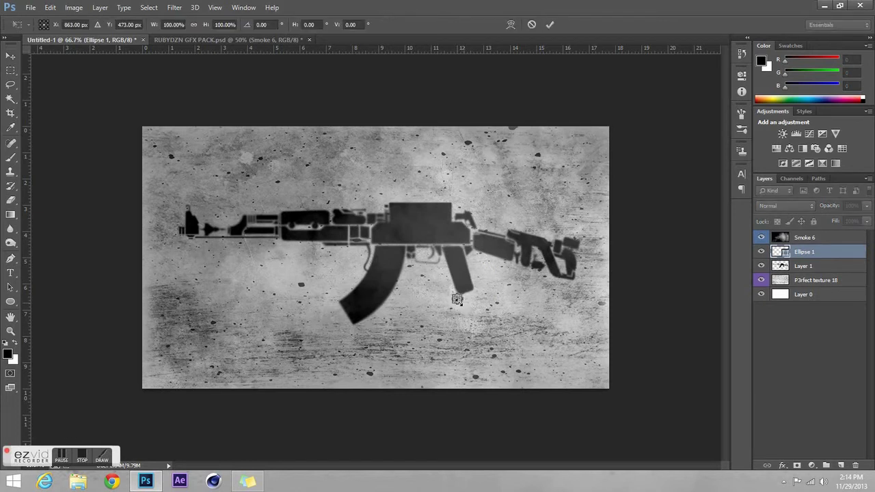
left_click(549, 24)
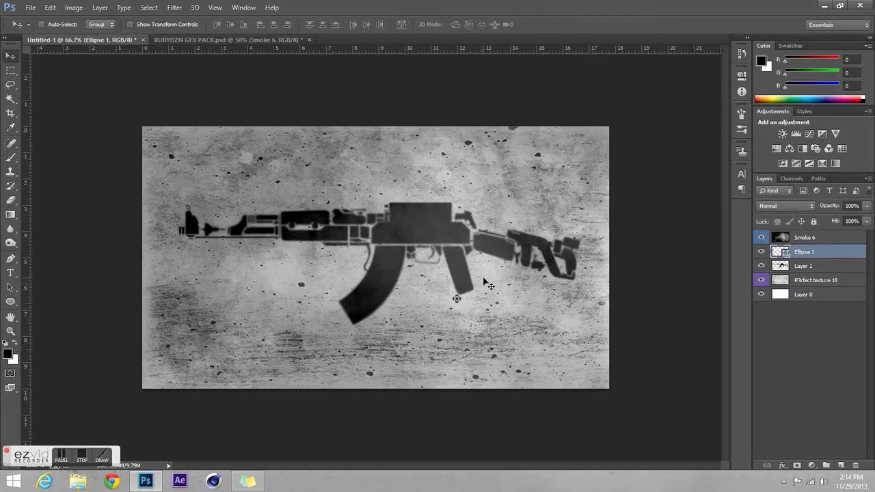
left_click_drag(459, 305, 459, 301)
left_click(9, 228)
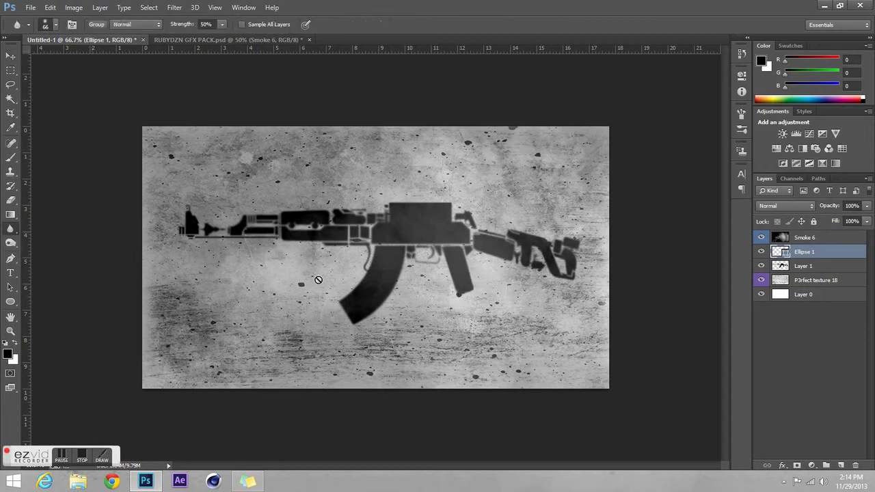
Rasterize the first dot and draw a second small circle in the concrete's grey.
left_click(467, 296)
key("Return")
left_click(10, 301)
left_click(278, 291, "alt")
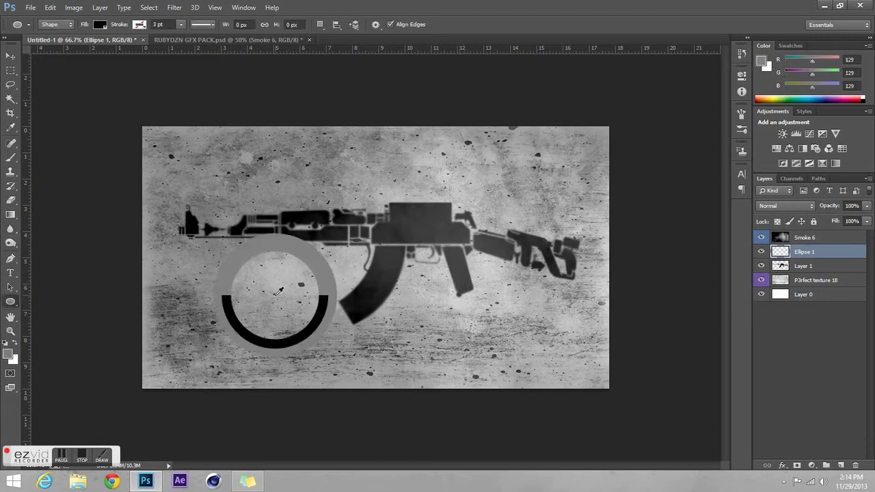
left_click_drag(266, 288, 283, 303)
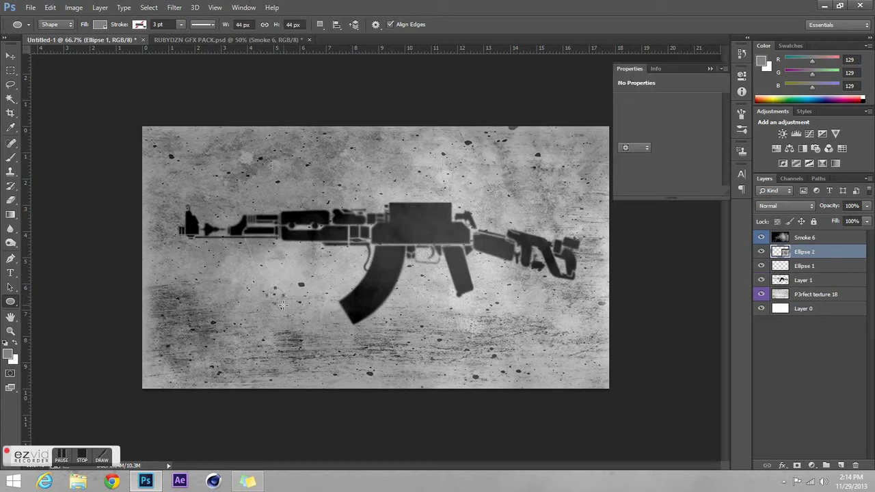
Move the second circle below the barrel and shrink it to 26 px.
left_click(774, 339)
key("v")
left_click(273, 298)
left_click(430, 187)
left_click(804, 251)
mouse_move(292, 303)
left_mouse_down()
mouse_move(343, 335)
mouse_move(279, 256)
left_mouse_up()
key("ctrl+t")
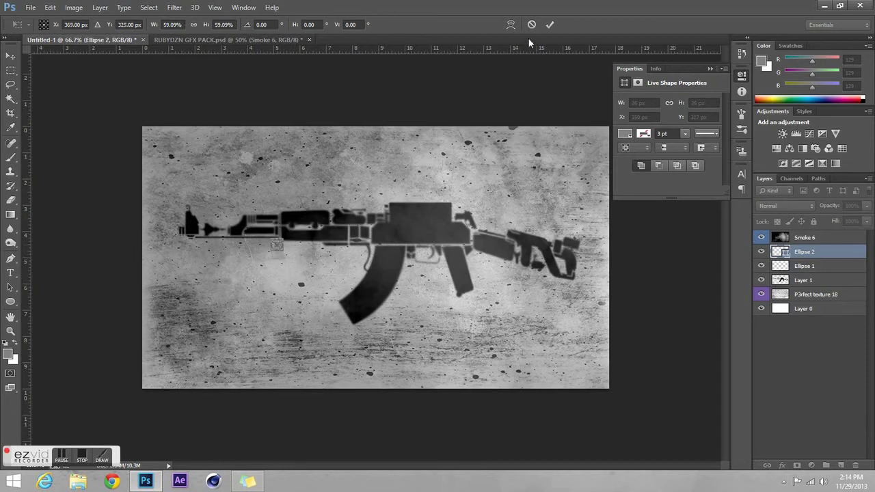
left_click(548, 26)
Fill the second dot with black and rasterize its Ellipse 2 layer.
left_click(625, 134)
left_click(643, 185)
left_click(823, 348)
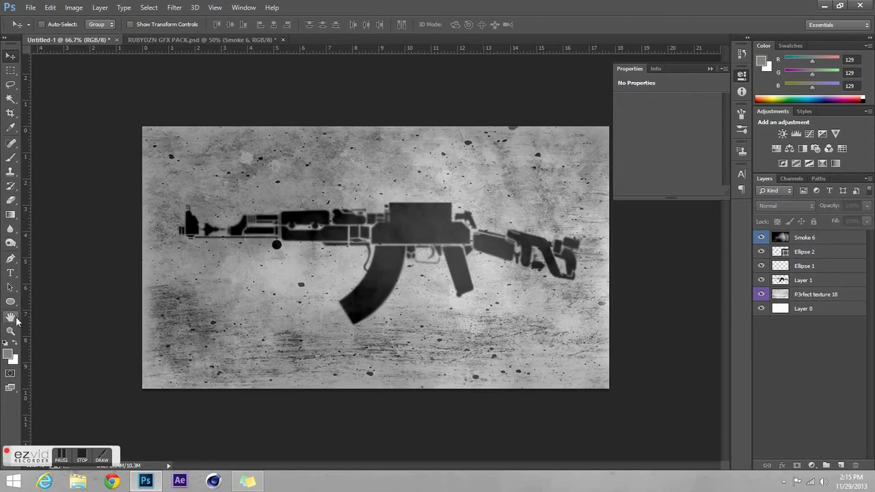
left_click(10, 229)
left_click(299, 250)
key("Return")
left_click(810, 257)
left_click(268, 245)
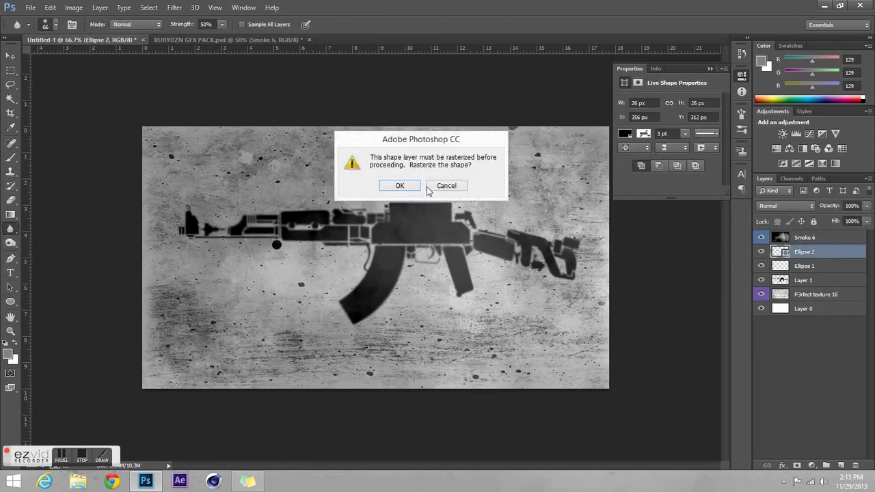
key("Return")
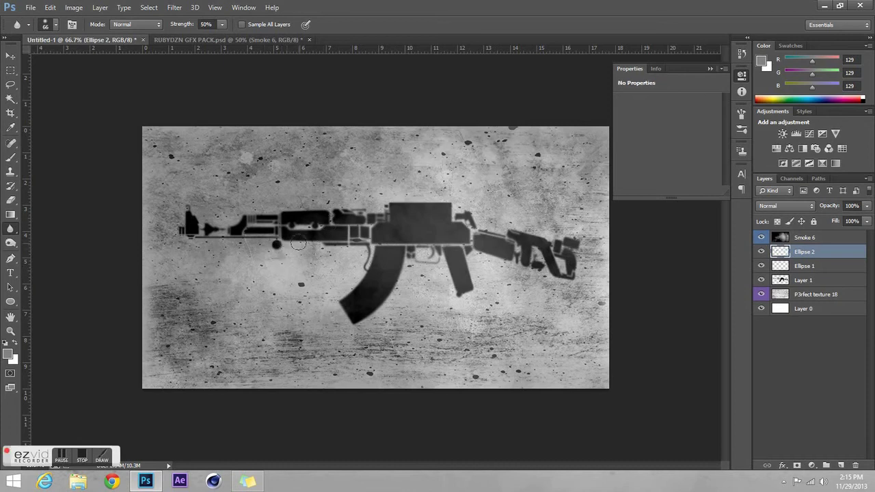
left_click(12, 275)
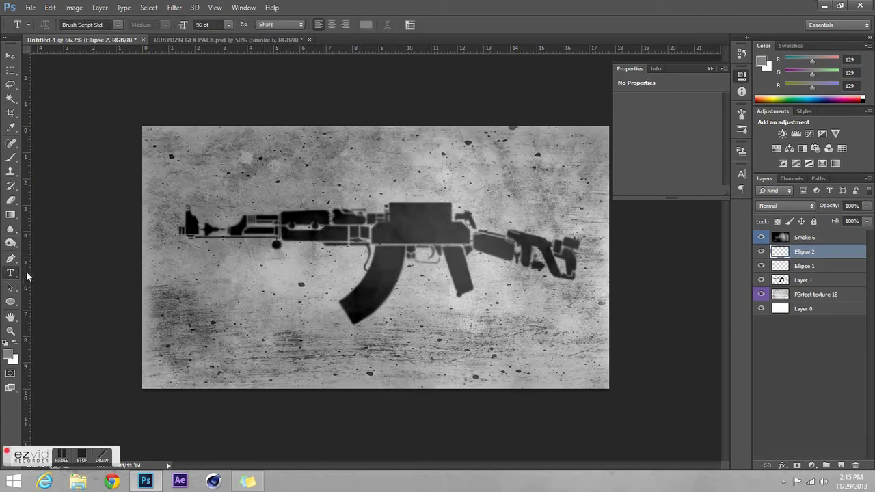
Add the Brush Script Std title text above the rifle.
left_click(342, 172)
type("Fag")
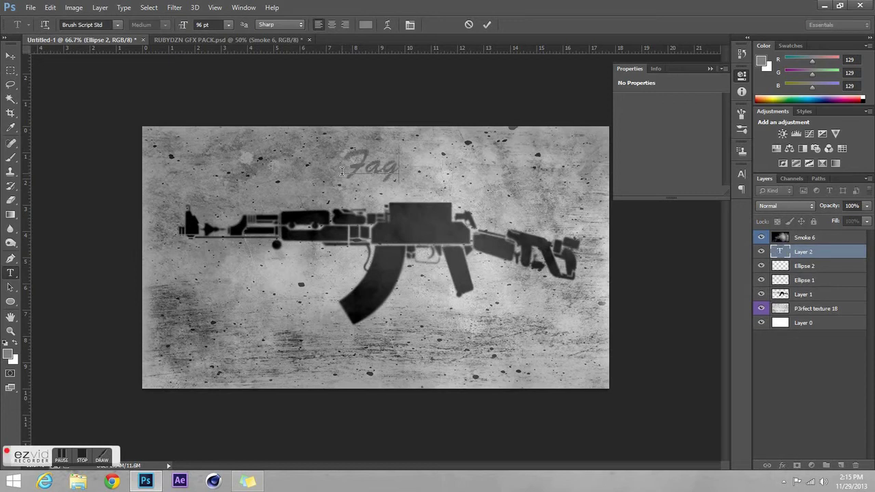
type("Mgee")
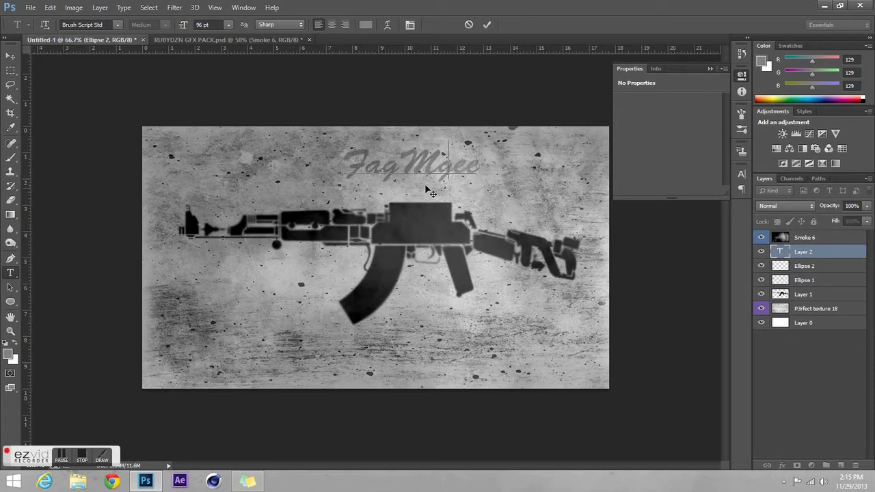
left_click_drag(427, 192, 400, 201)
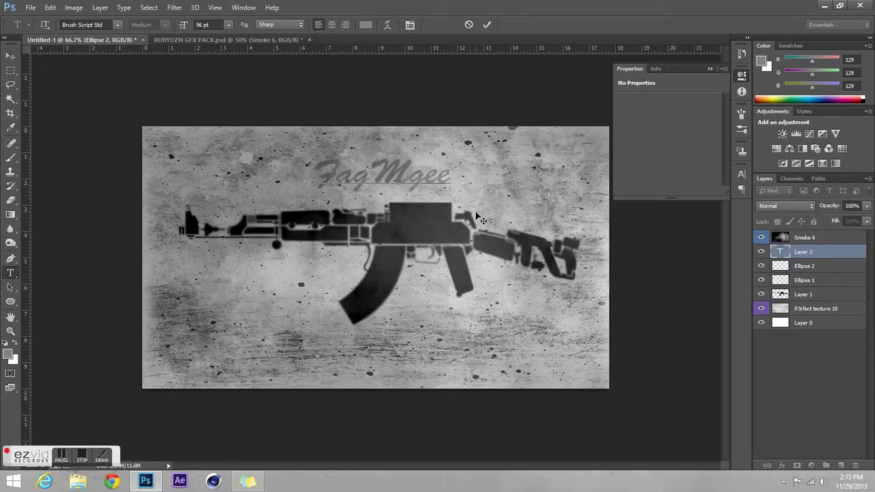
left_click(836, 363)
Give the text layer a black Color Overlay layer style.
left_click(834, 254)
double_click(846, 253)
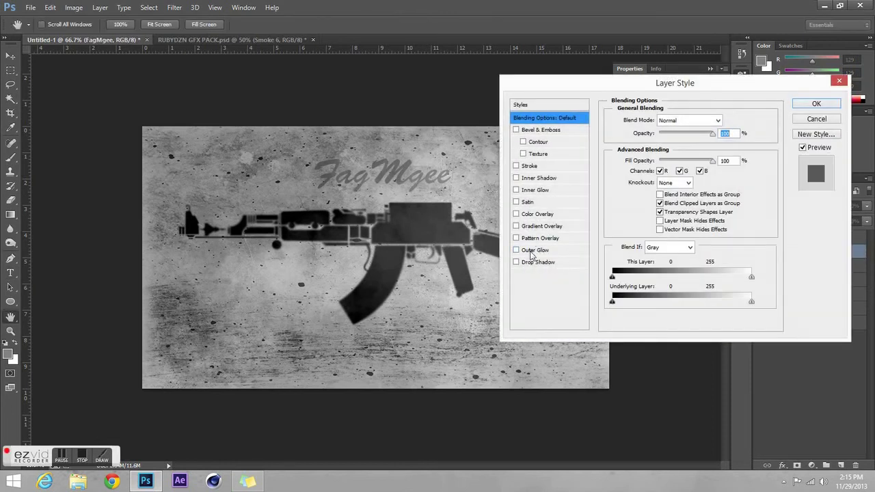
left_click(538, 214)
left_click(723, 120)
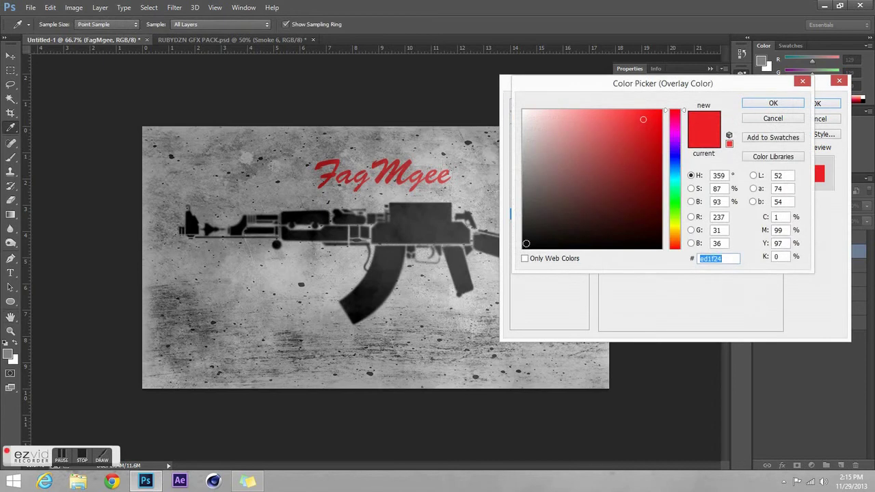
left_click(526, 243)
left_click(773, 103)
left_click(825, 103)
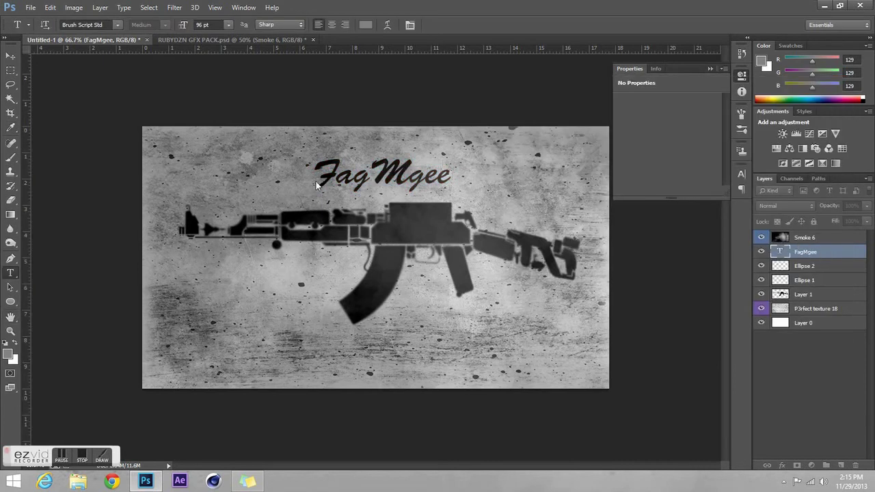
Rasterize the styled text layer via the Blur tool prompt.
left_click(710, 69)
left_click(10, 230)
left_click(469, 182)
left_click(412, 187)
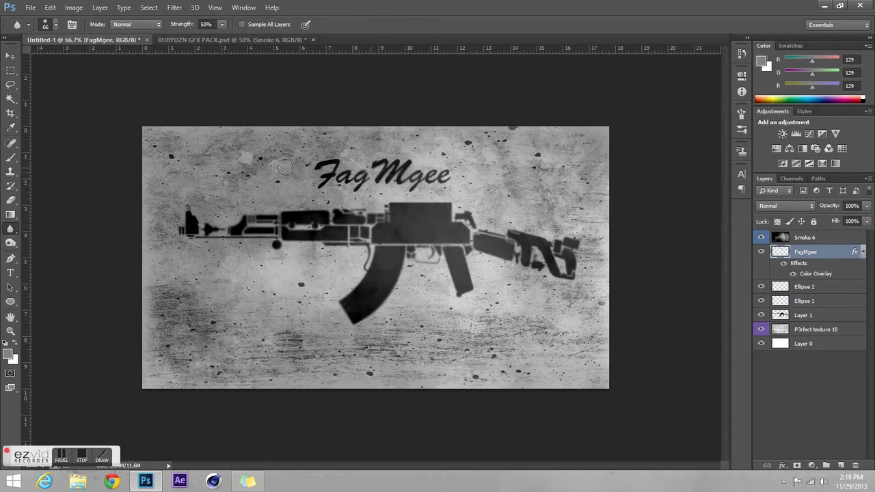
Nudge the script text slightly down-right and duplicate the Ellipse 2 layer.
key("v")
left_click_drag(393, 182, 397, 190)
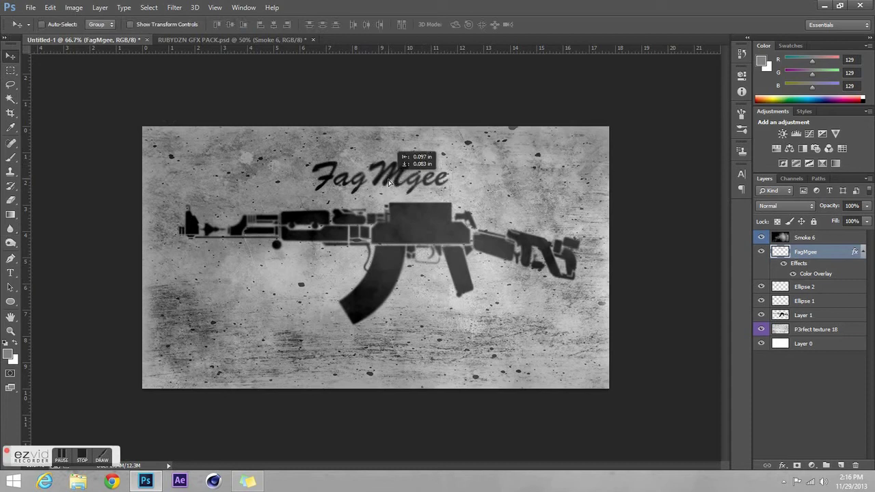
right_click(818, 288)
left_click(690, 63)
left_click(533, 148)
Place the Ellipse 2 copy right after the text as a full stop.
left_click_drag(402, 199, 462, 194)
key("ctrl+t")
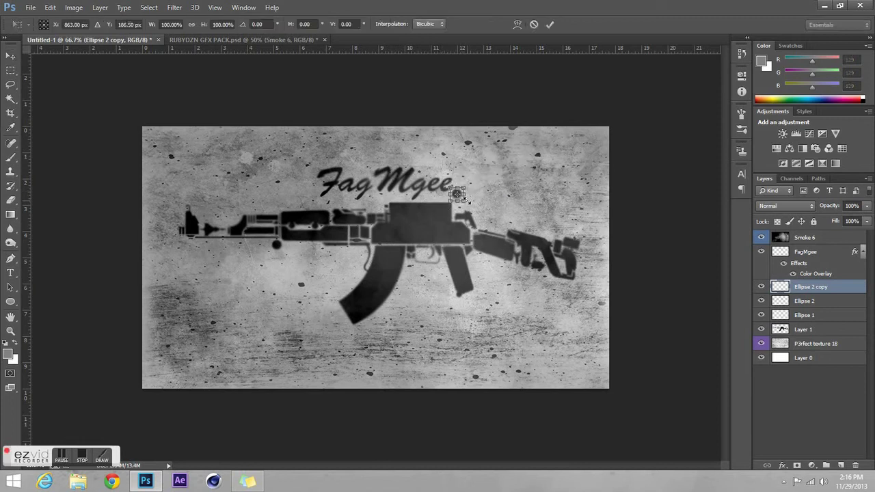
left_click(549, 24)
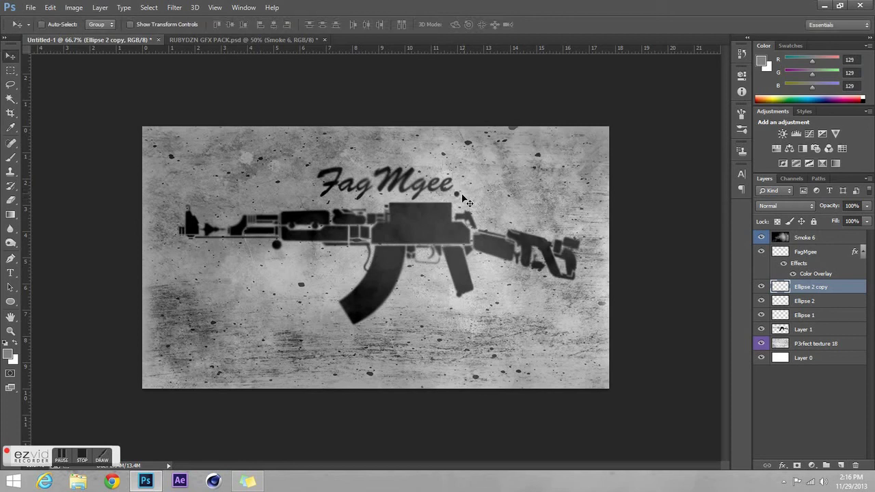
left_click_drag(462, 195, 461, 186)
Zoom in on the rifle's front section.
left_click(10, 331)
mouse_move(297, 205)
left_mouse_down()
mouse_move(370, 217)
mouse_move(366, 230)
left_mouse_up()
left_click_drag(727, 240, 727, 265)
left_click(10, 171)
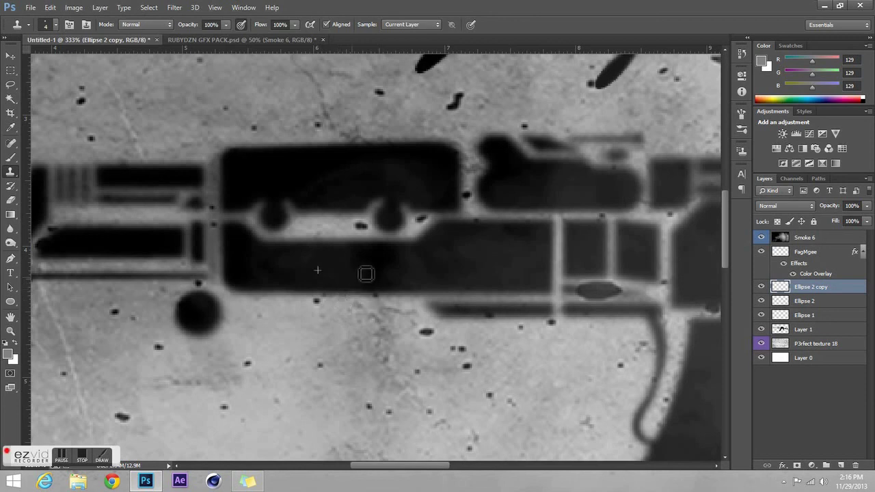
Select the rifle stencil layer and sample a clone source near the barrel.
left_click(857, 430)
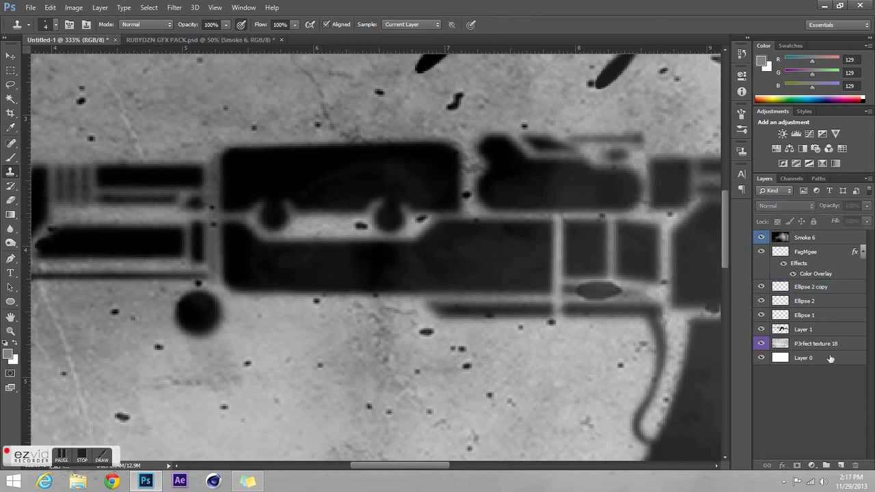
left_click(810, 331)
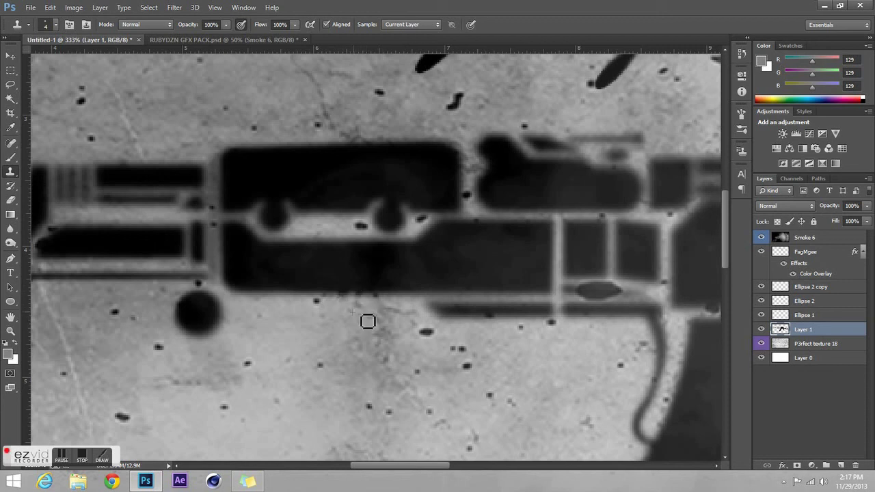
left_click(407, 293, "alt")
left_click(375, 299)
Zoom out to the whole design and quit Photoshop, discarding the pack file's changes.
key("z")
mouse_move(355, 389)
left_mouse_down()
mouse_move(288, 396)
mouse_move(500, 168)
left_mouse_up()
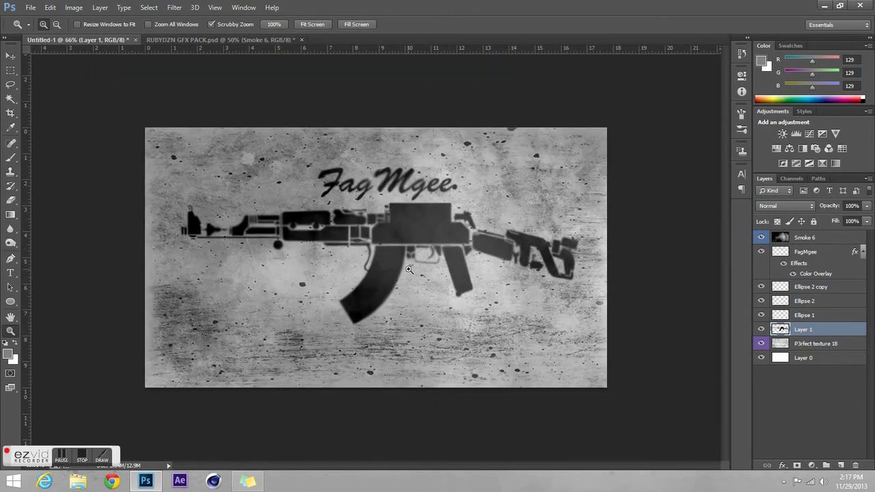
left_click(860, 5)
left_click(430, 187)
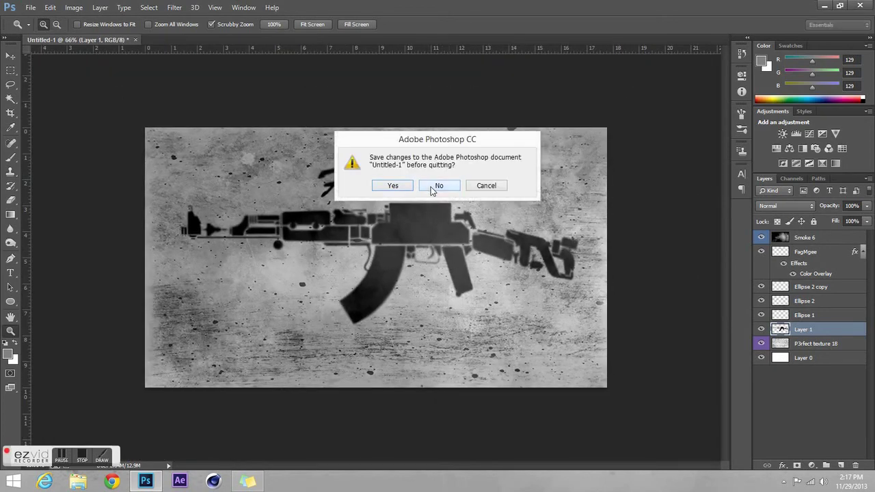